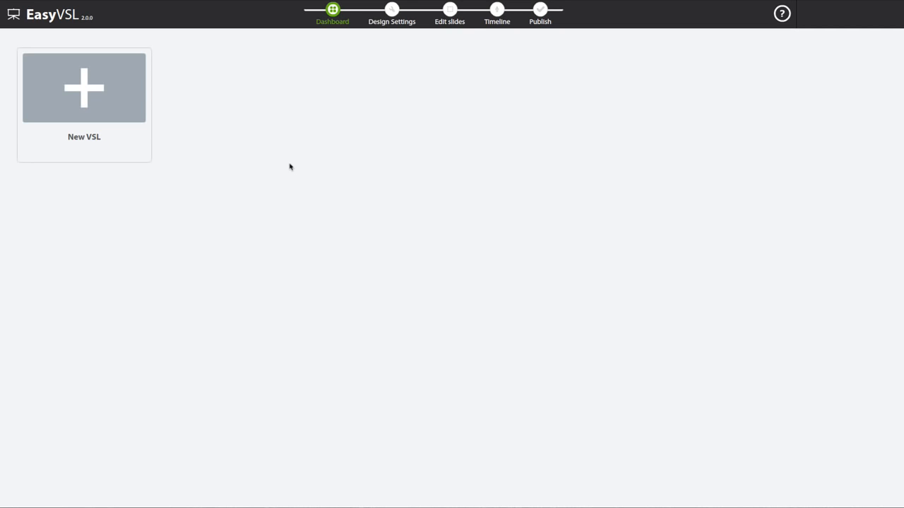
Create a new VSL titled "Demo" using the Paste Text option
left_click(116, 92)
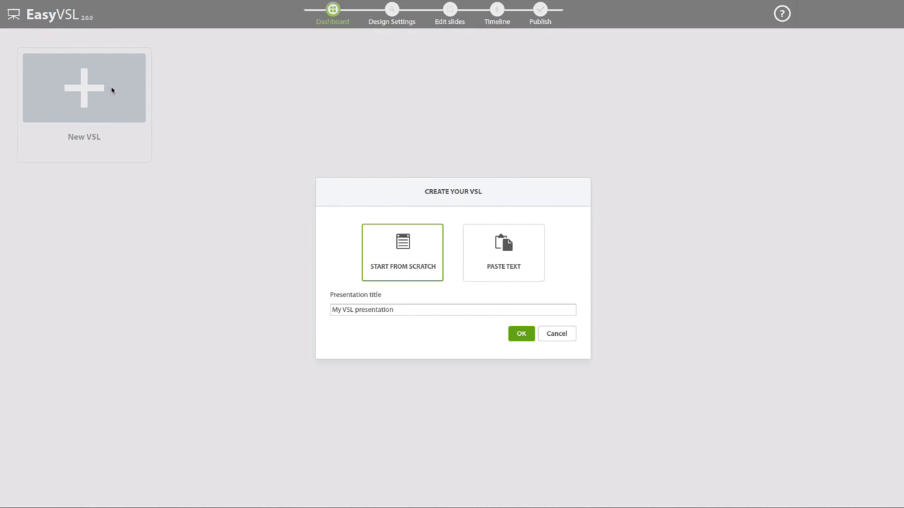
left_click_drag(406, 309, 294, 305)
type("Demo")
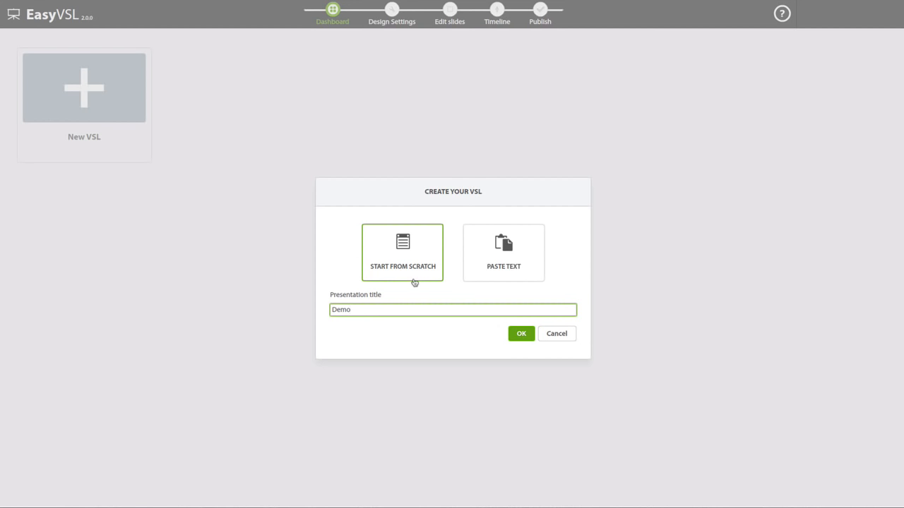
left_click(498, 268)
left_click(520, 335)
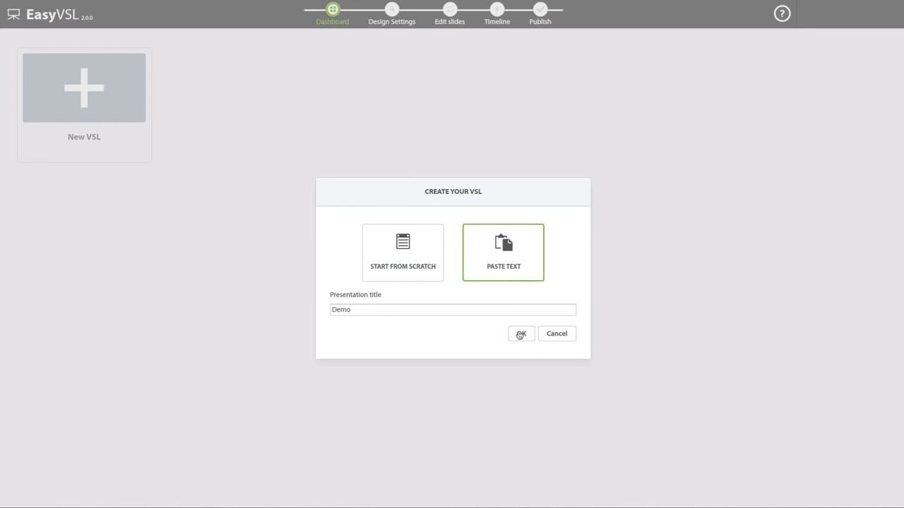
left_click(521, 334)
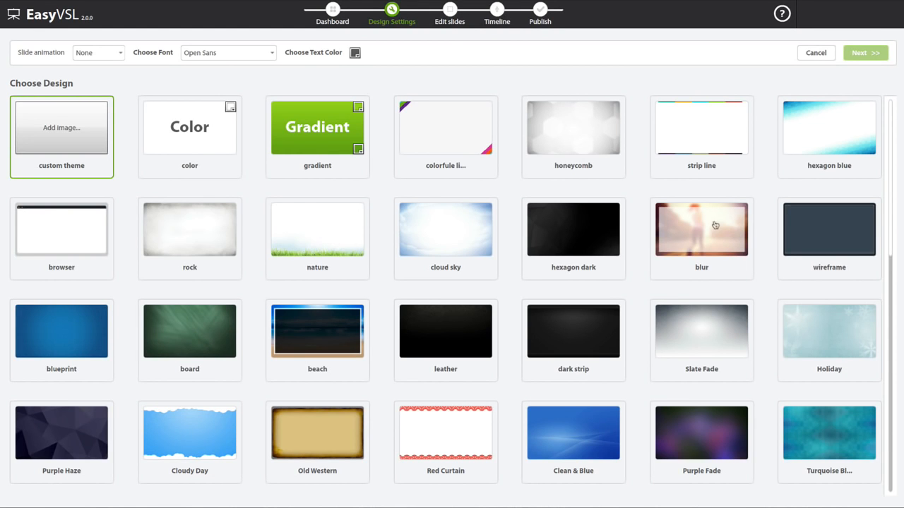
Browse the slide designs, choose the nature design and set the slide animation to Fade
scroll(690, 234, "down", 5)
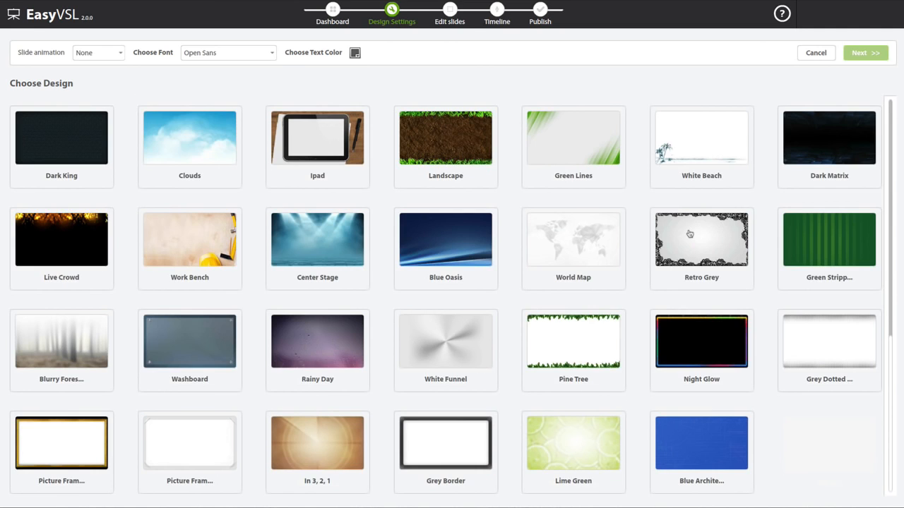
scroll(689, 234, "down", 5)
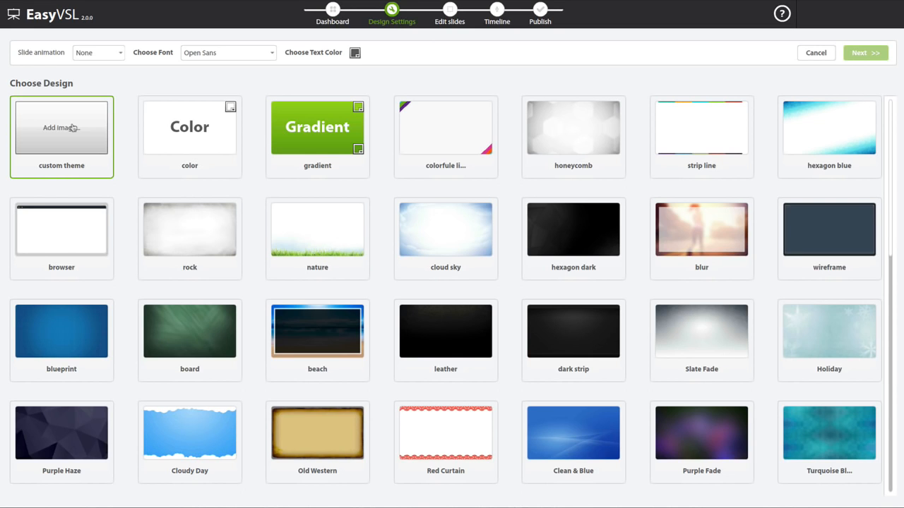
left_click(327, 231)
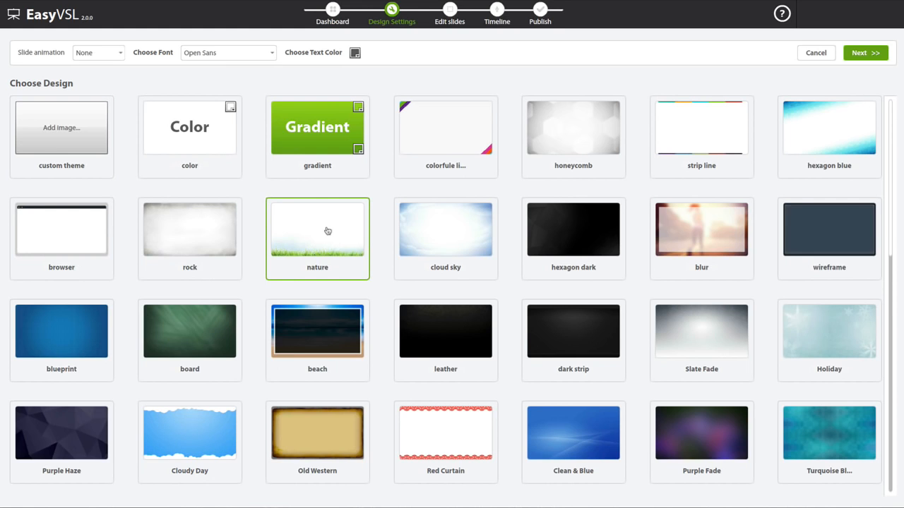
left_click(113, 60)
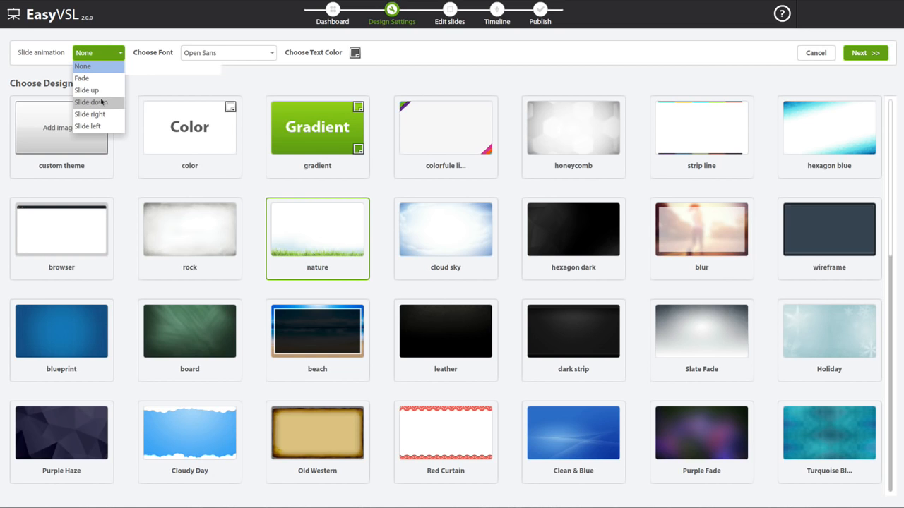
left_click(90, 79)
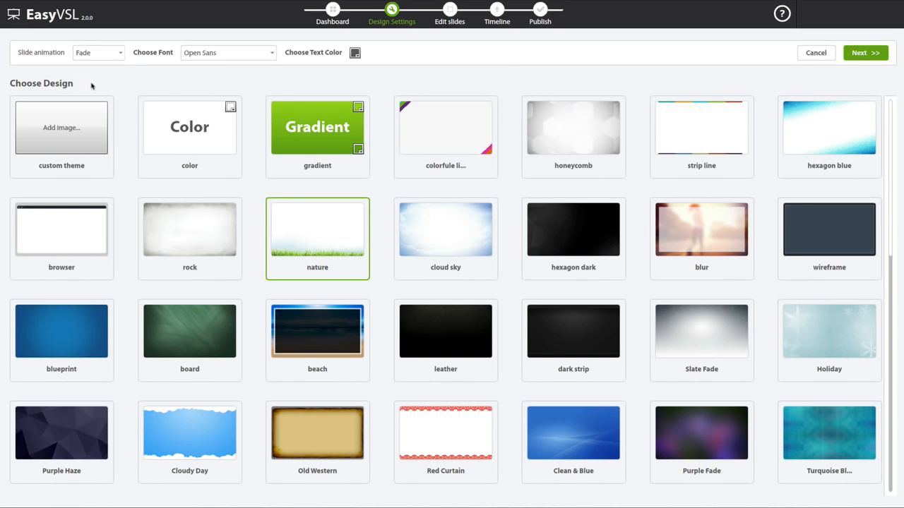
Look through the available fonts, keep Open Sans, and continue to the script entry page
left_click(218, 57)
scroll(212, 99, "up", 5)
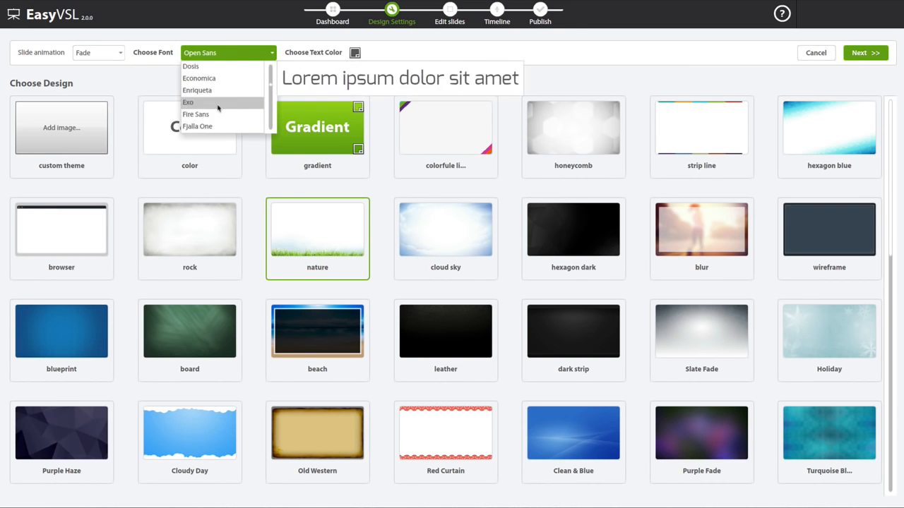
left_click(231, 47)
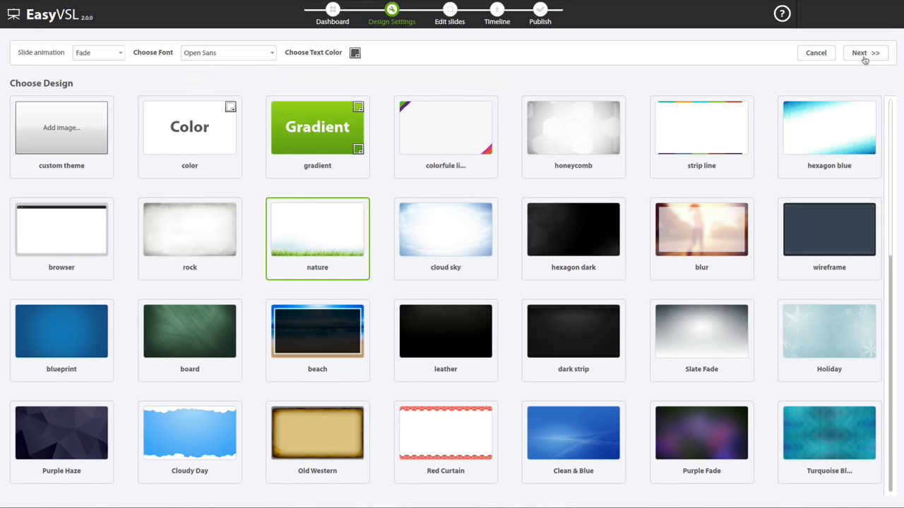
left_click(865, 55)
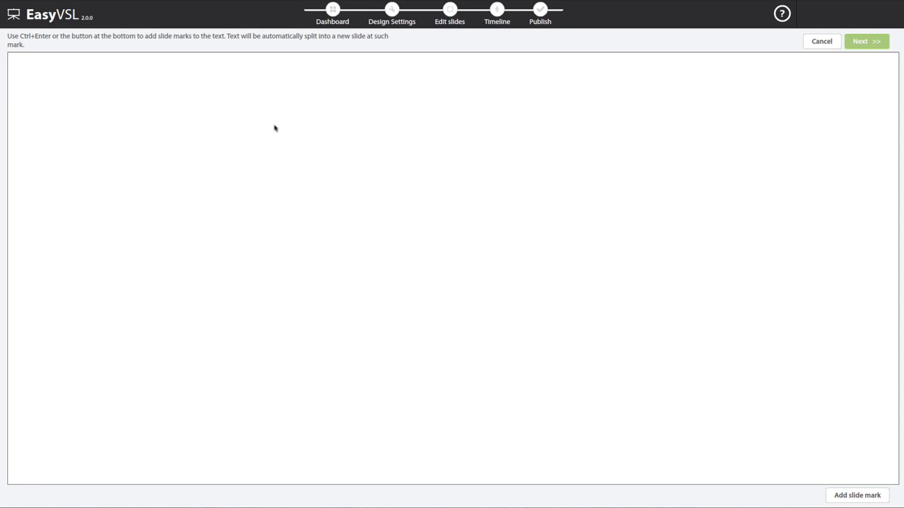
Copy the sales script from the word-processor document and paste it into EasyVSL's empty script text area
key("super+Tab")
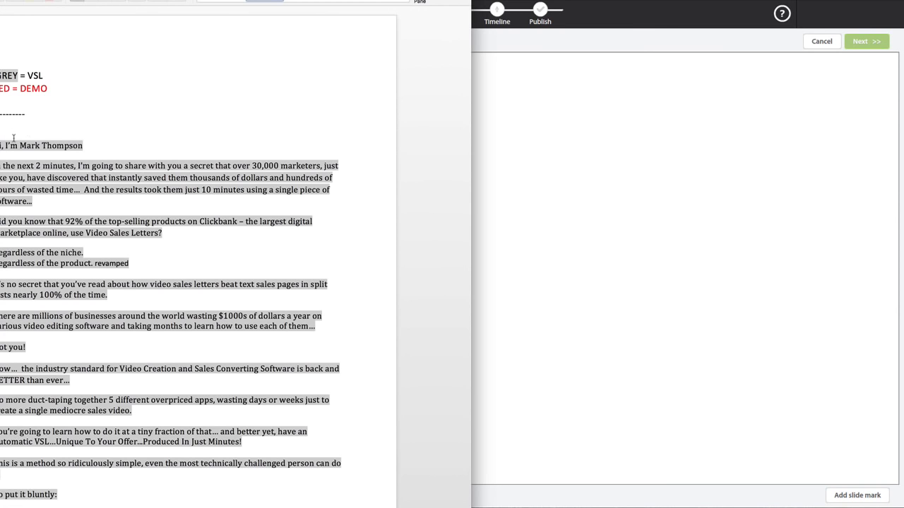
left_click_drag(0, 145, 244, 442)
key("ctrl+c")
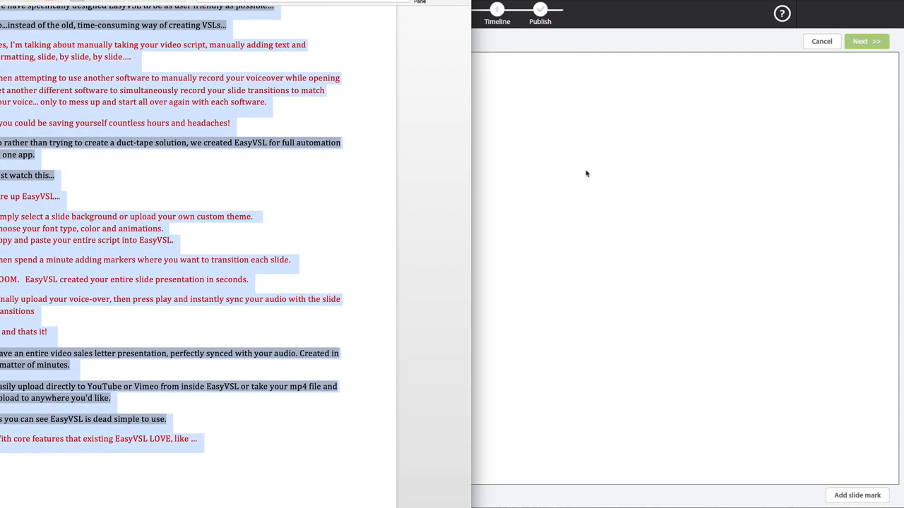
left_click(586, 173)
key("ctrl+v")
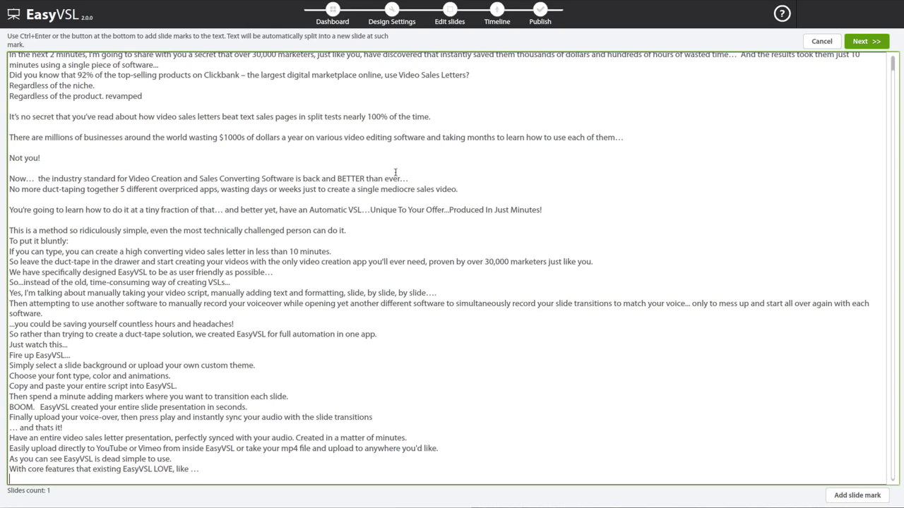
scroll(317, 142, "up", 1)
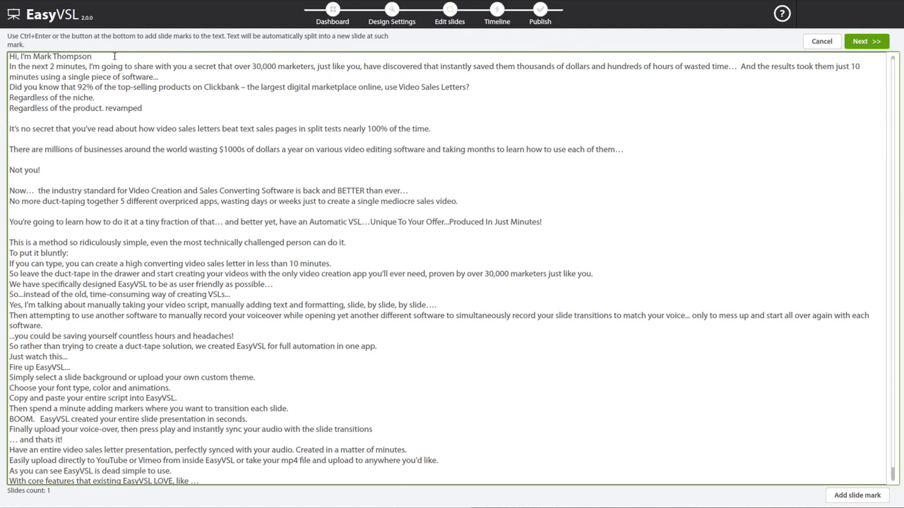
Add slide marks after the greeting line, "30,000 marketers", "wasted time…", "just 10" and "single piece of software..."
left_click(851, 495)
left_click(316, 66)
key("ctrl+Return")
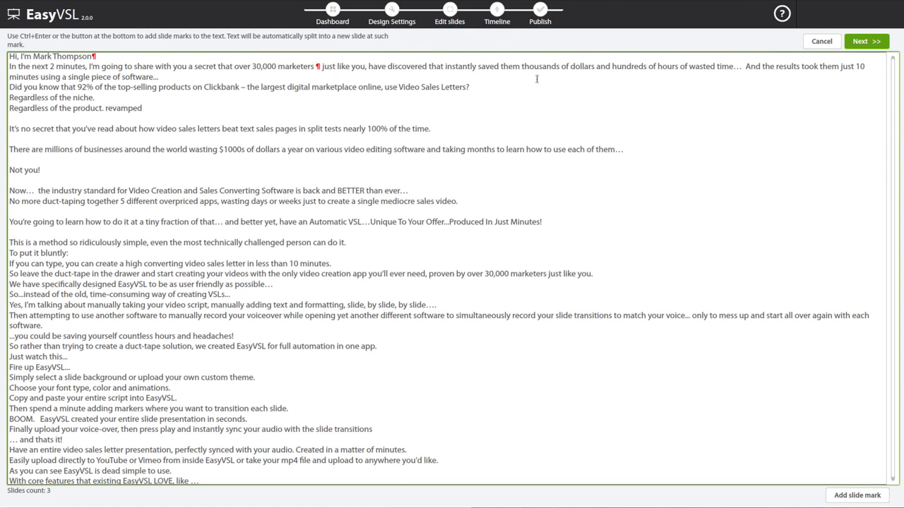
left_click(867, 66)
key("ctrl+Return")
left_click(743, 67)
key("ctrl+Return")
left_click(159, 77)
key("ctrl+Return")
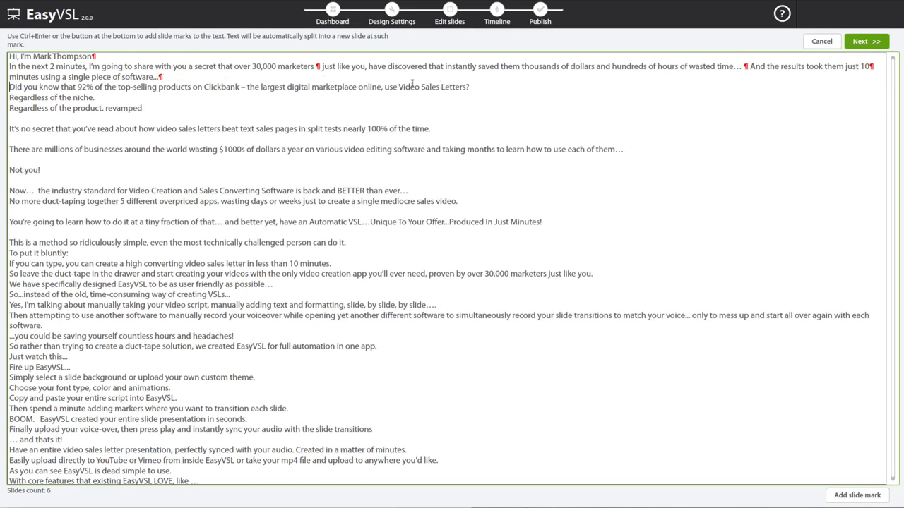
Add slide marks after each line from "use Video Sales Letters?" through "use each of them…", plus one after "around the world wasting"
left_click(499, 88)
key("ctrl+Return")
left_click(136, 99)
key("ctrl+Return")
key("ctrl+Return")
left_click(452, 129)
key("ctrl+Return")
left_click(644, 151)
key("ctrl+Return")
left_click(218, 149)
key("ctrl+Return")
Add slide marks after each line from "Not you!" through "even the most technically challenged person can do it."
left_click(71, 169)
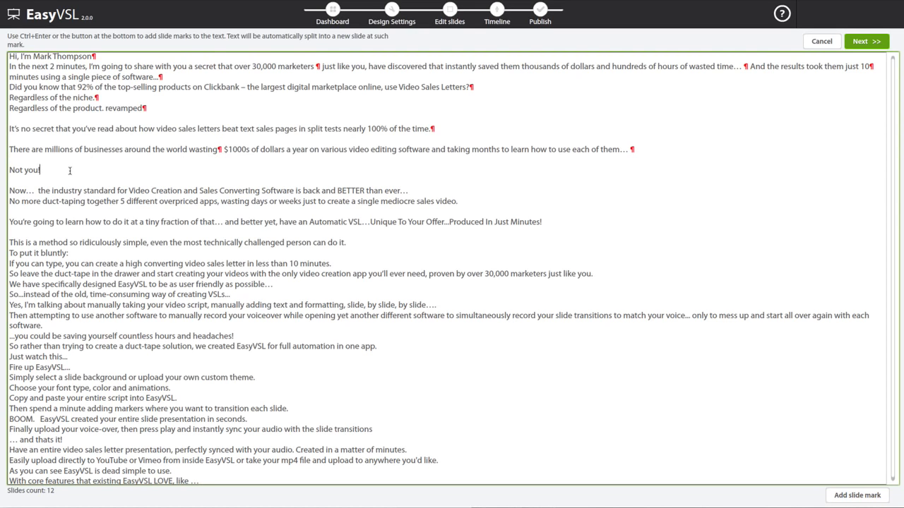
key("ctrl+Return")
left_click(401, 190)
left_click(411, 191)
key("ctrl+Return")
left_click(461, 202)
key("ctrl+Return")
left_click(542, 222)
key("ctrl+Return")
left_click(348, 242)
key("ctrl+Return")
Add slide marks after each line from "To put it bluntly:" through "creating VSLs...", and delete all script text below
left_click(132, 254)
key("ctrl+Return")
left_click(377, 265)
key("ctrl+Return")
left_click(591, 274)
key("ctrl+Return")
left_click(292, 283)
key("ctrl+Return")
left_click(238, 294)
key("ctrl+Return")
key("ctrl+shift+End")
key("Delete")
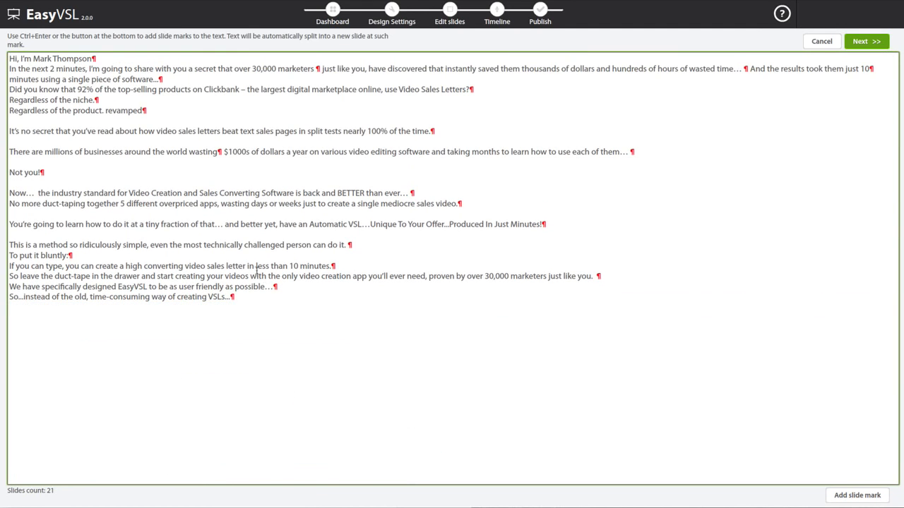
Split two long lines with slide marks after "tiny fraction of that…" and "5 different overpriced apps,"
left_click(224, 224)
key("ctrl+Return")
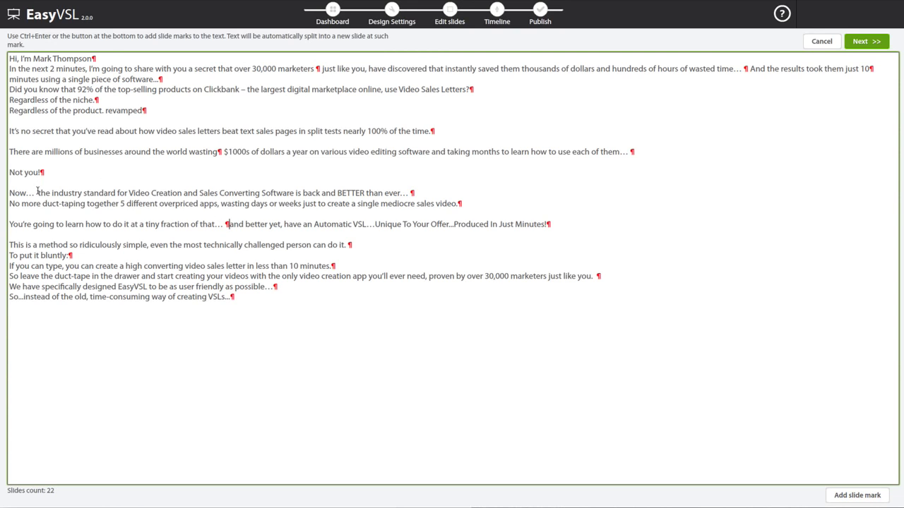
left_click(219, 203)
key("ctrl+Return")
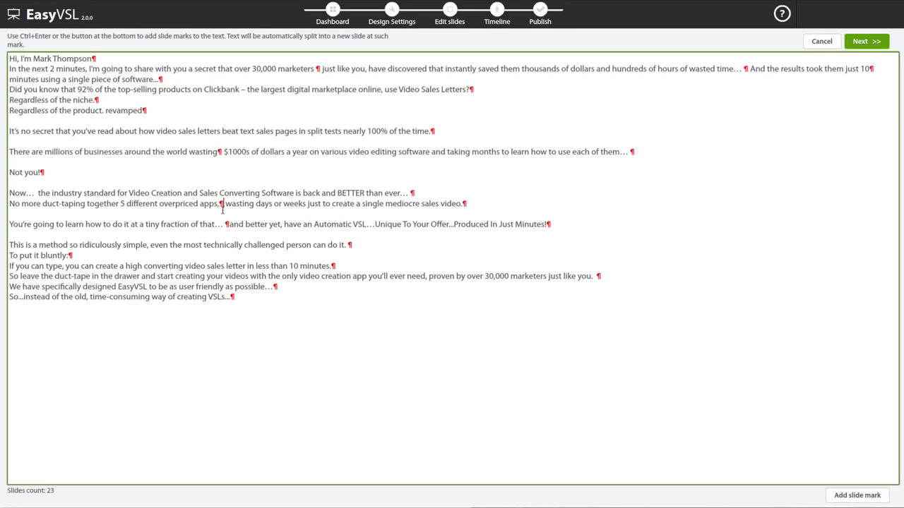
Generate the slides from the marked script and look through the first three in the slide editor
left_click(864, 45)
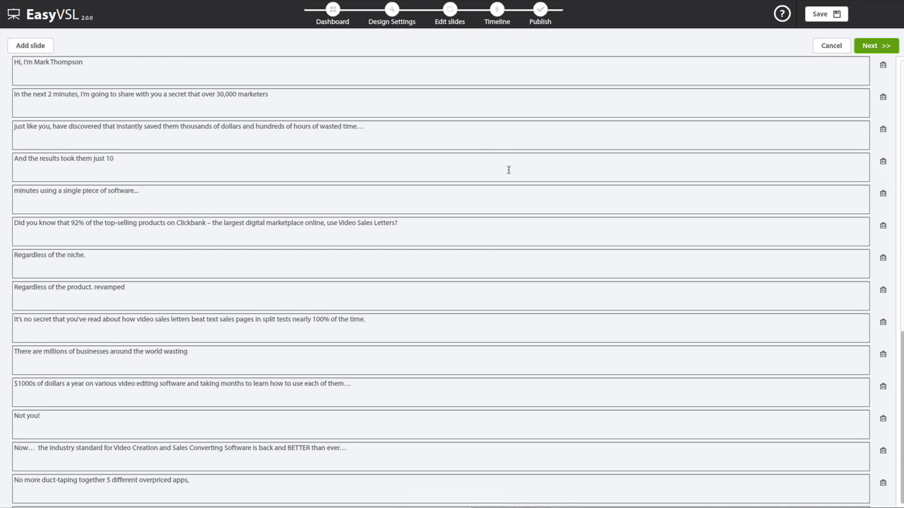
left_click(880, 48)
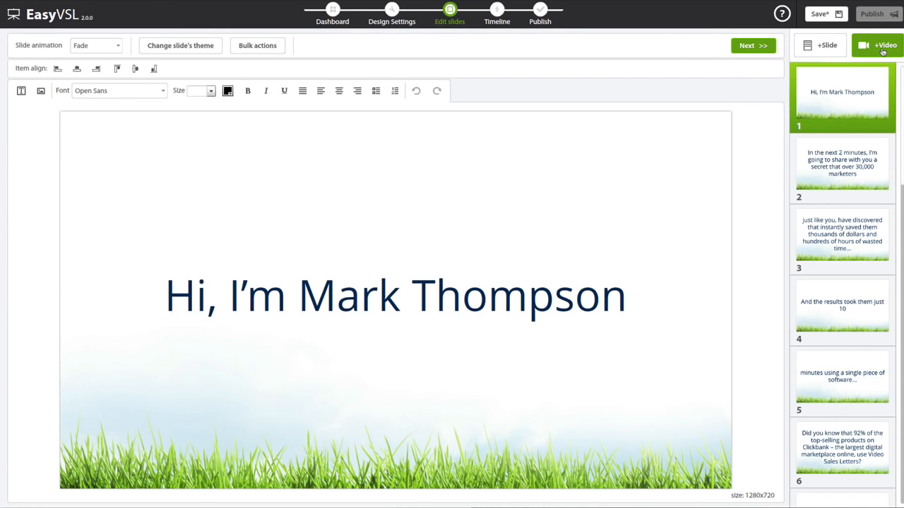
left_click(847, 174)
left_click(845, 228)
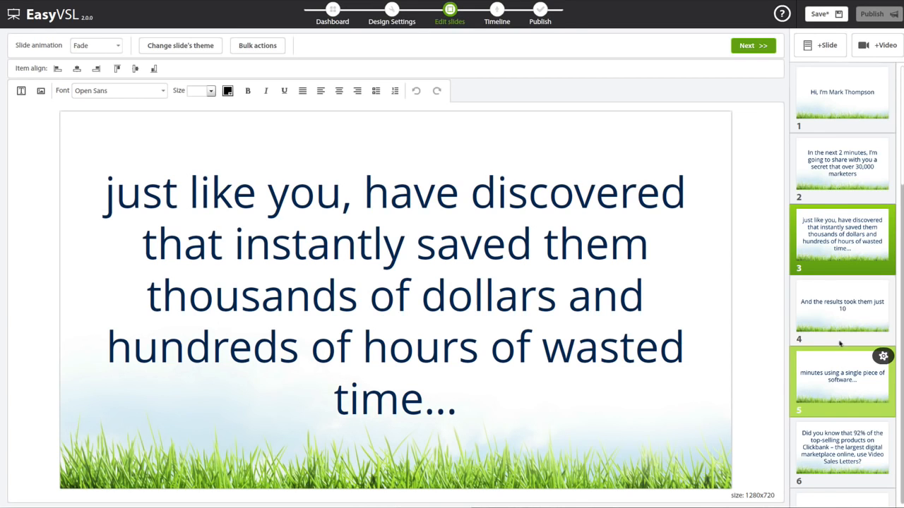
left_click(847, 93)
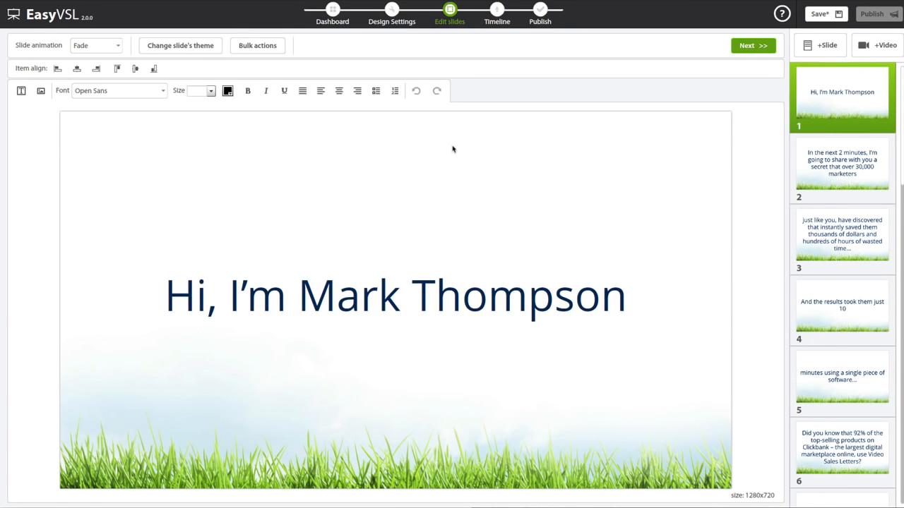
Try bold and italic formatting on the greeting text of the first slide
left_click(469, 297)
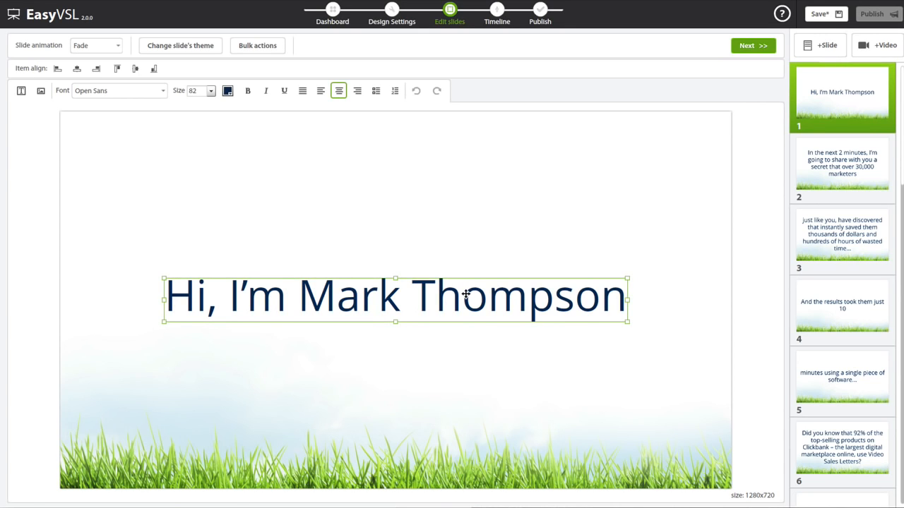
left_click(466, 294)
left_click(414, 297)
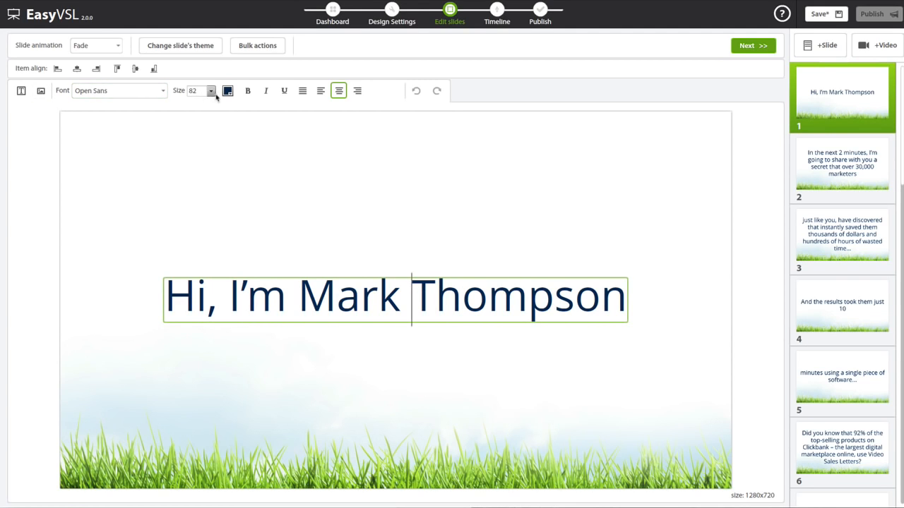
triple_click(325, 282)
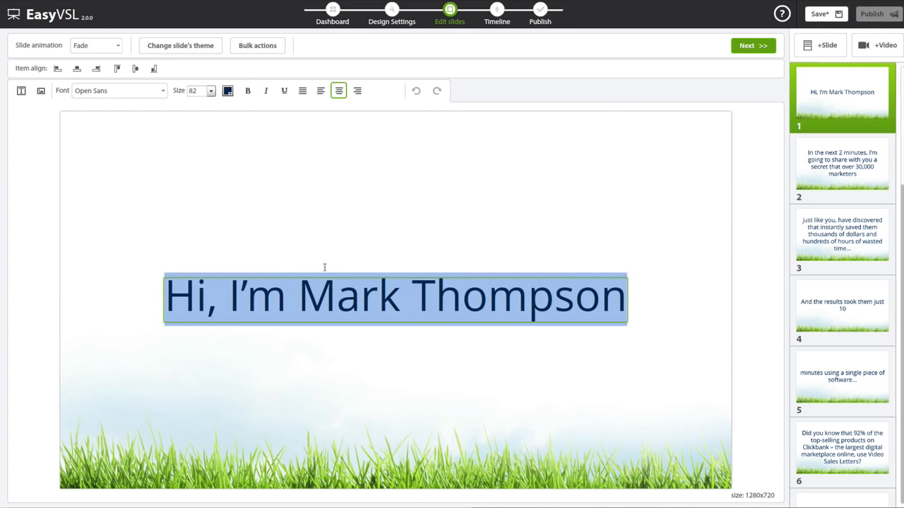
left_click(247, 92)
left_click(268, 92)
left_click(266, 92)
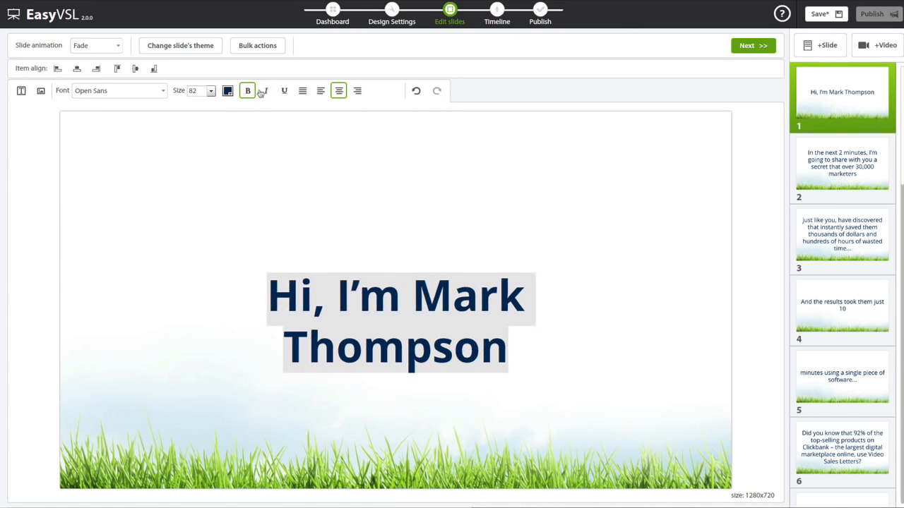
left_click(248, 91)
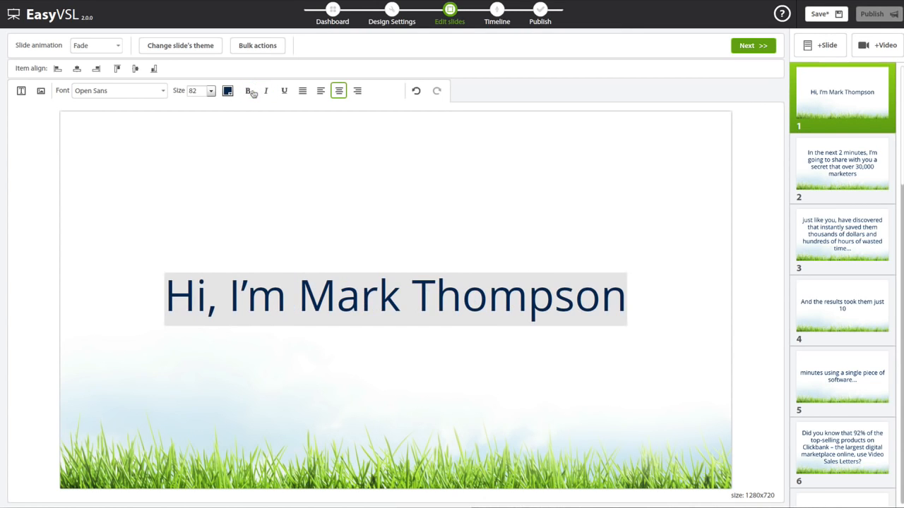
Enable bulk actions and try the browser and hexagon blue themes on all slides, settling on the rock theme
left_click(268, 49)
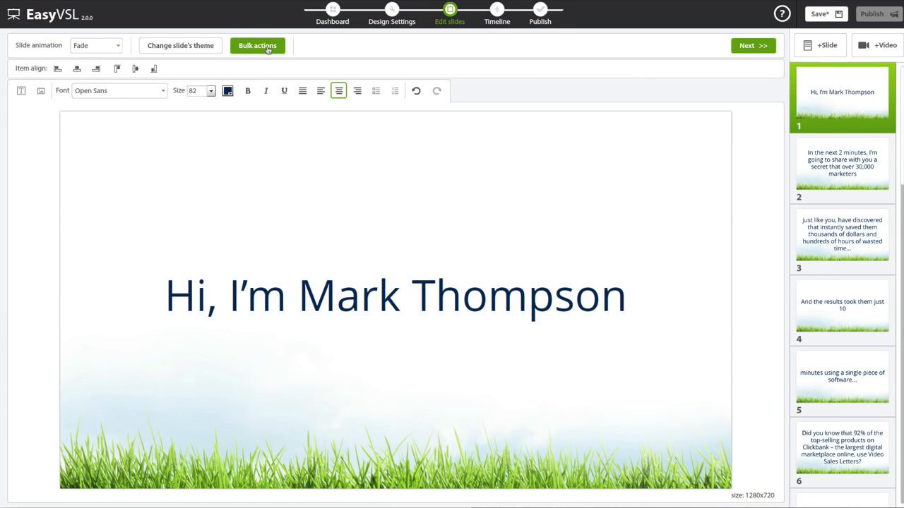
left_click(202, 46)
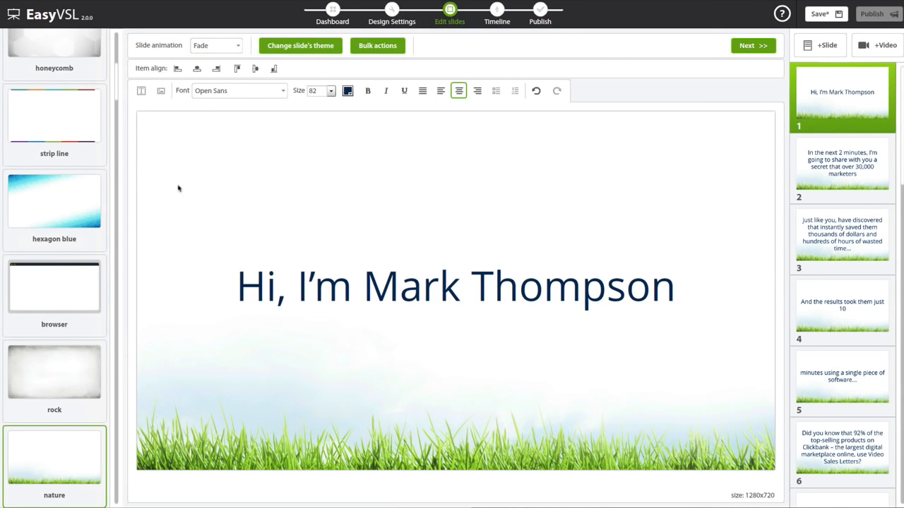
left_click(57, 297)
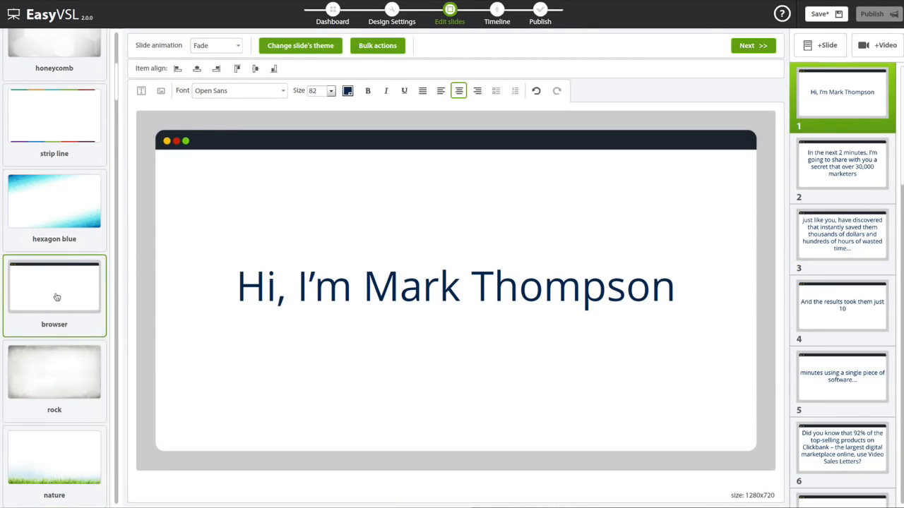
left_click(61, 215)
left_click(51, 388)
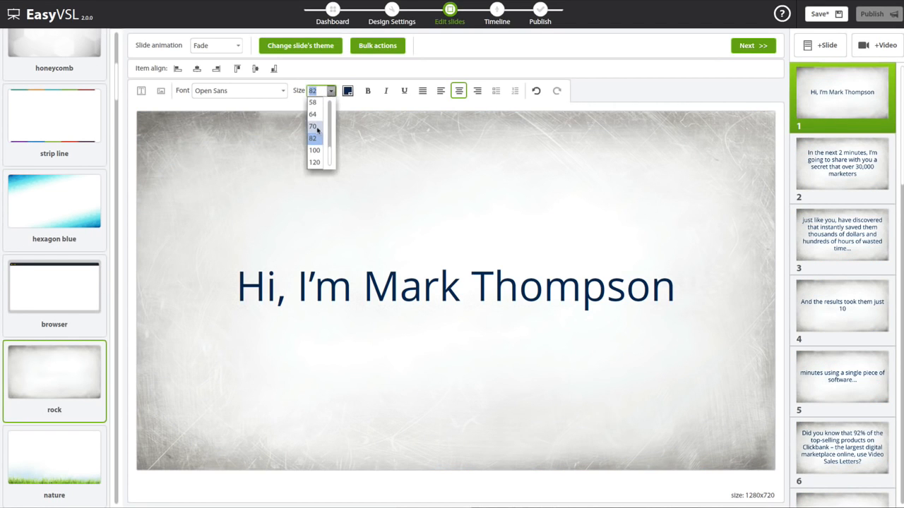
Set the text size of all slides to 70 and try the Oswald font before restoring Open Sans
left_click(312, 126)
left_click(285, 92)
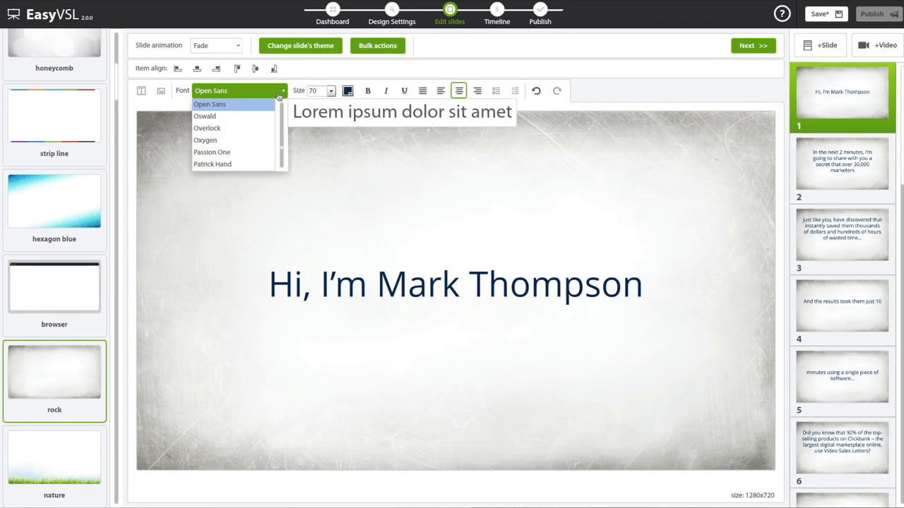
left_click(262, 117)
left_click(283, 93)
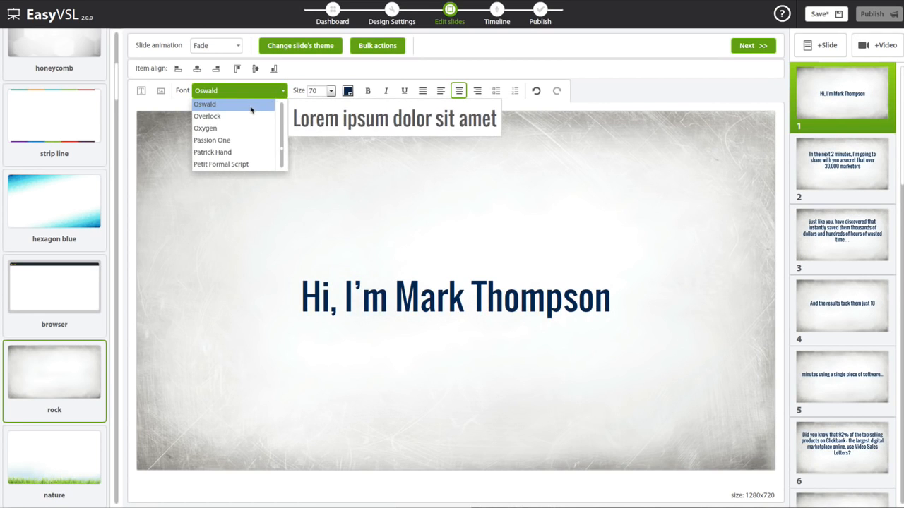
scroll(217, 126, "up", 2)
left_click(212, 137)
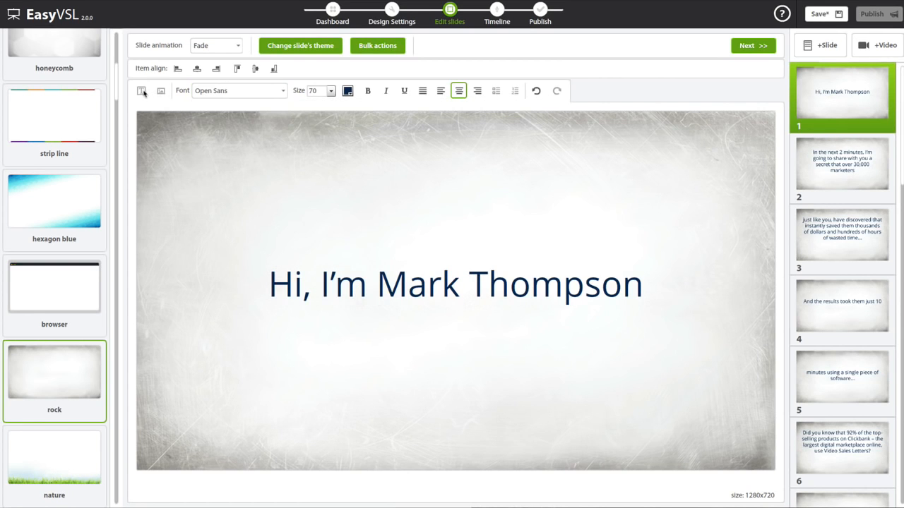
Try left alignment on the text of all slides, restore centred alignment and close the bulk theme editing
left_click(233, 47)
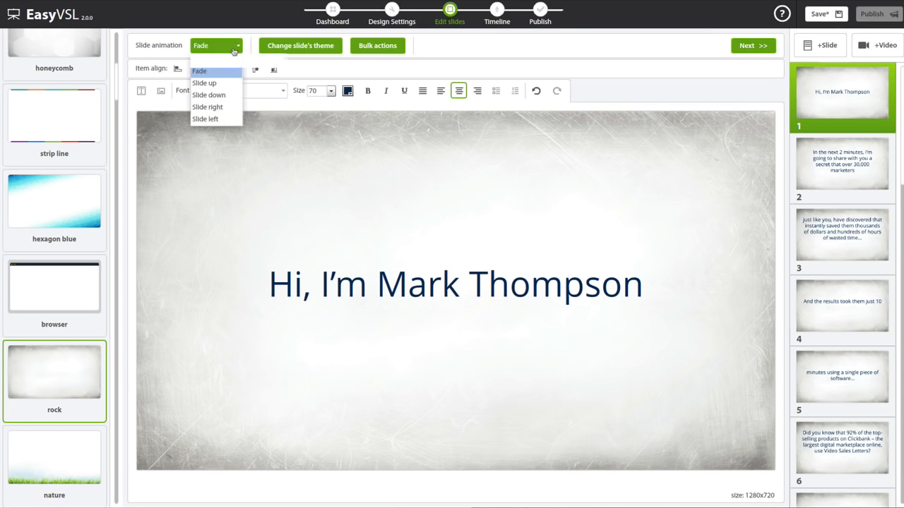
left_click(440, 93)
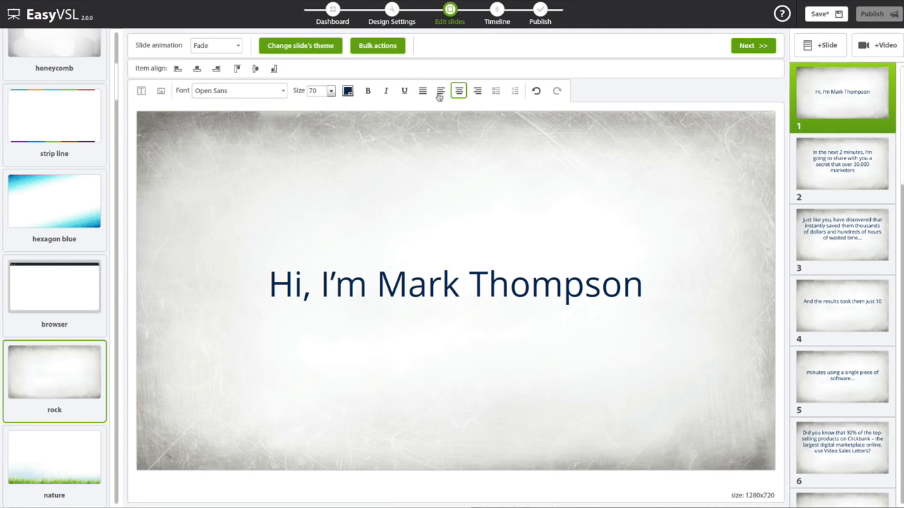
left_click(440, 92)
left_click(456, 93)
left_click(308, 49)
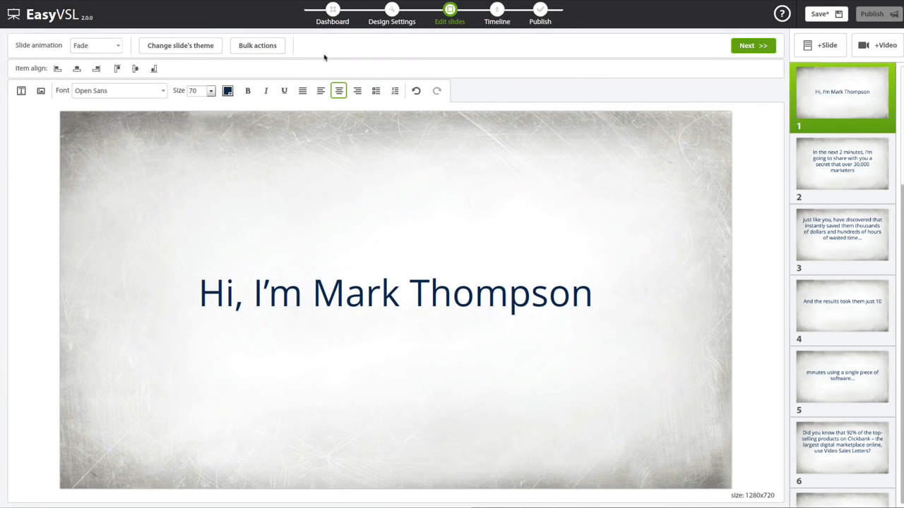
Import the MP4 thank-you video as a new slide directly after slide 4
left_click(872, 166)
left_click(858, 233)
left_click(856, 304)
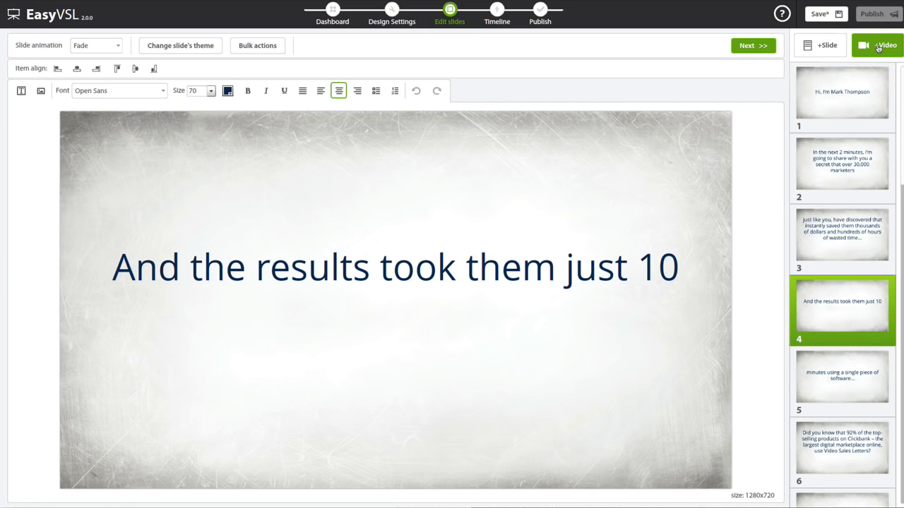
mouse_move(842, 94)
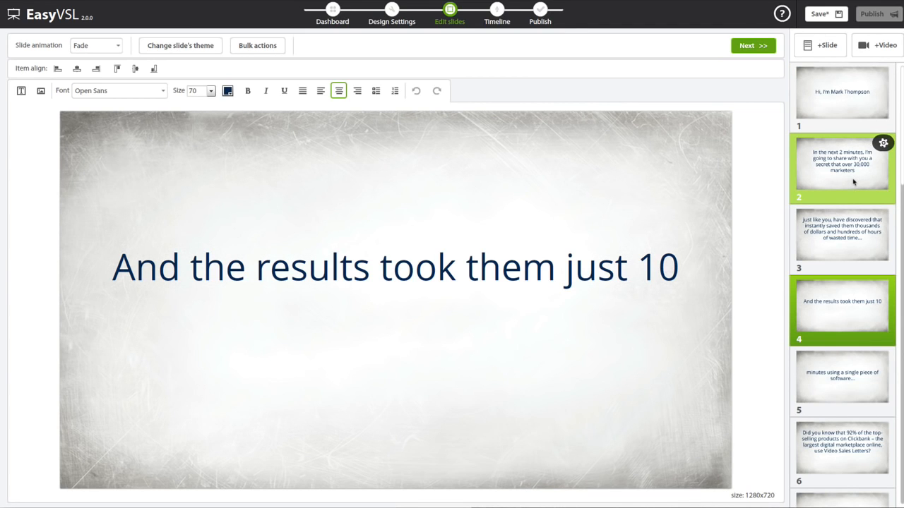
left_click(877, 48)
left_click(460, 87)
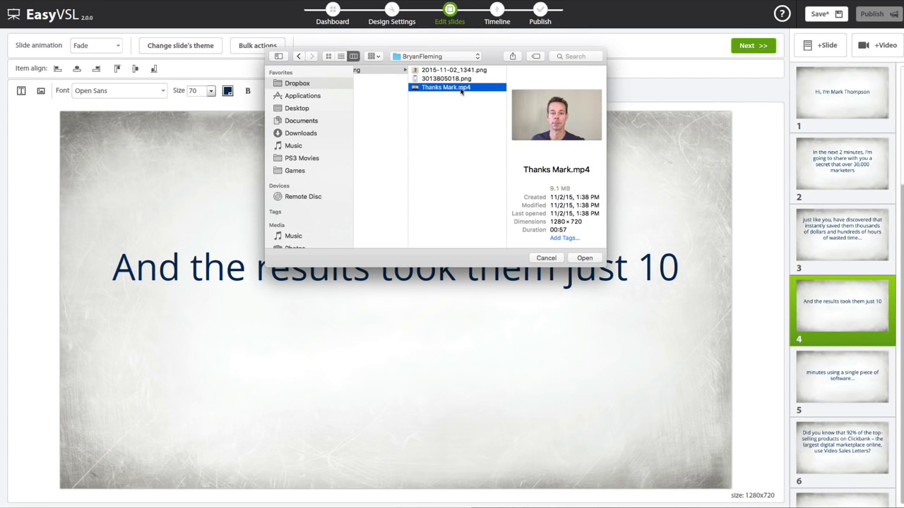
double_click(460, 88)
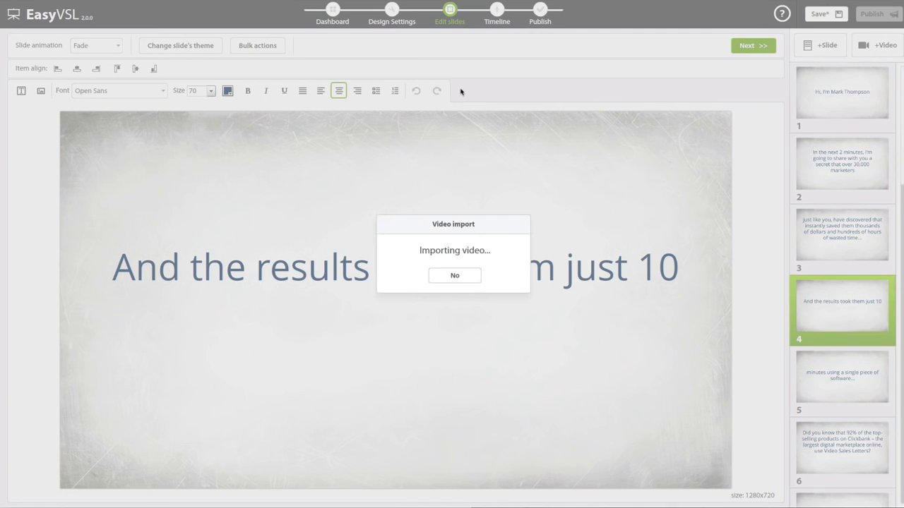
left_click_drag(842, 377, 846, 353)
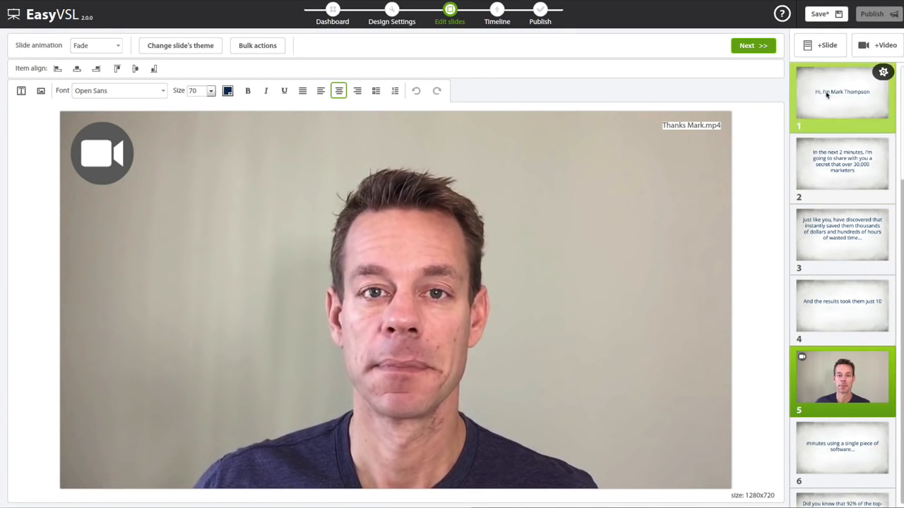
Review slides 1 to 4, save the presentation and proceed to the timeline stage
left_click(827, 95)
left_click(830, 154)
left_click(850, 242)
left_click(841, 305)
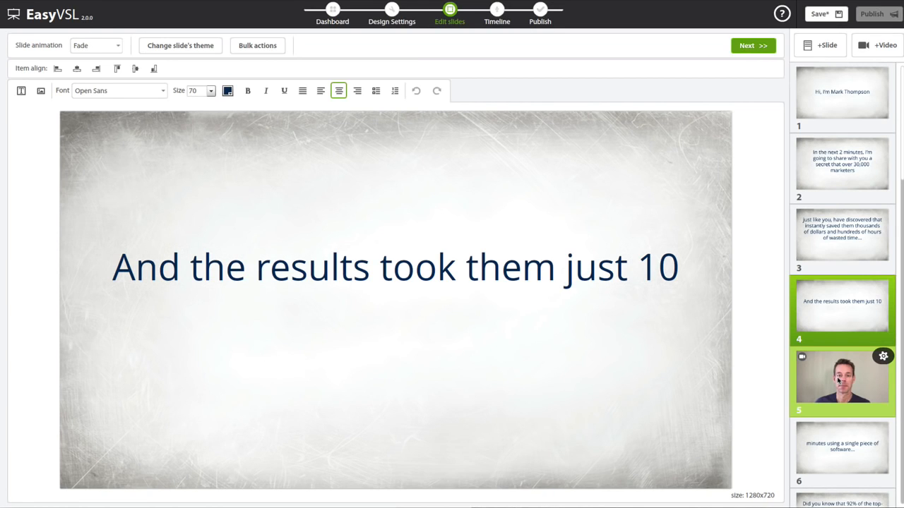
left_click(819, 14)
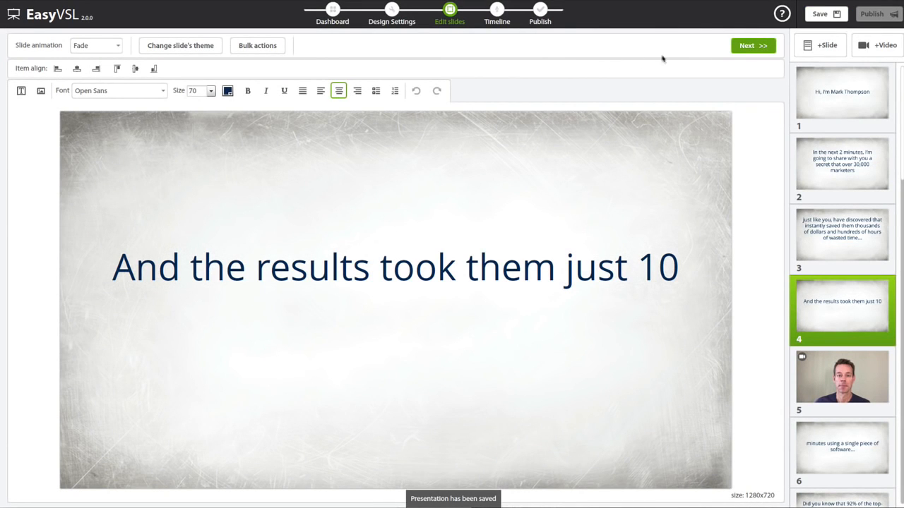
left_click(749, 46)
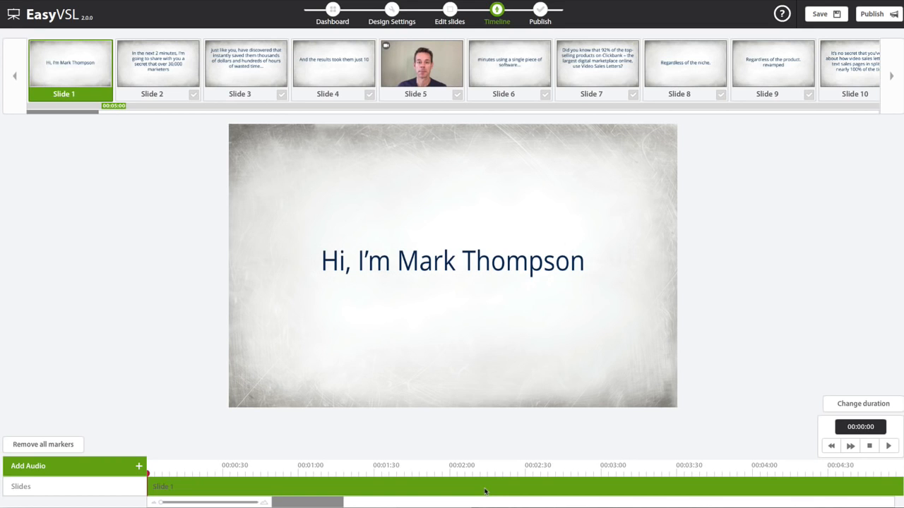
Record a short microphone clip, import it into the timeline and remove its audio track
left_click(96, 470)
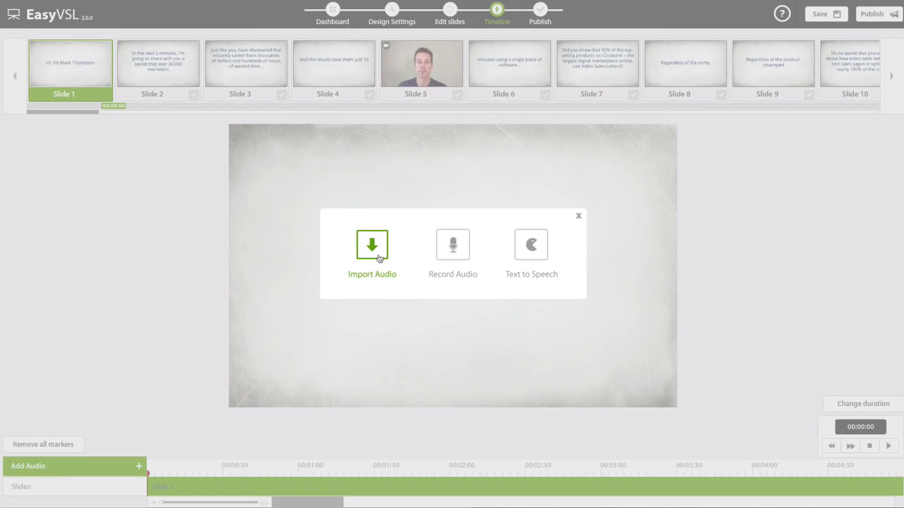
left_click(452, 253)
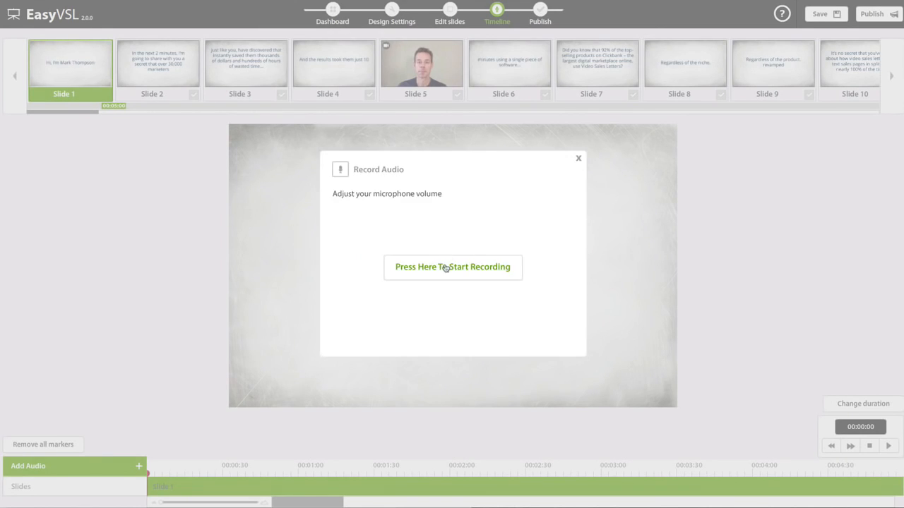
left_click(442, 268)
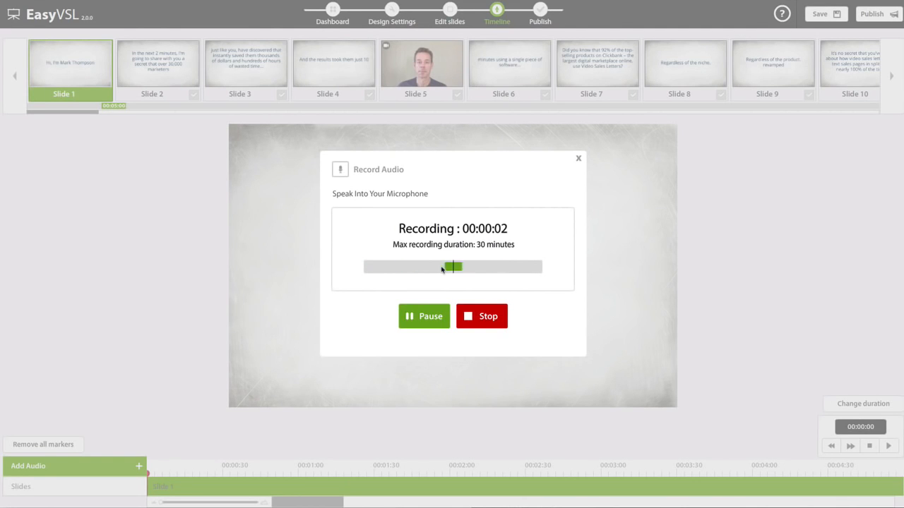
left_click(473, 324)
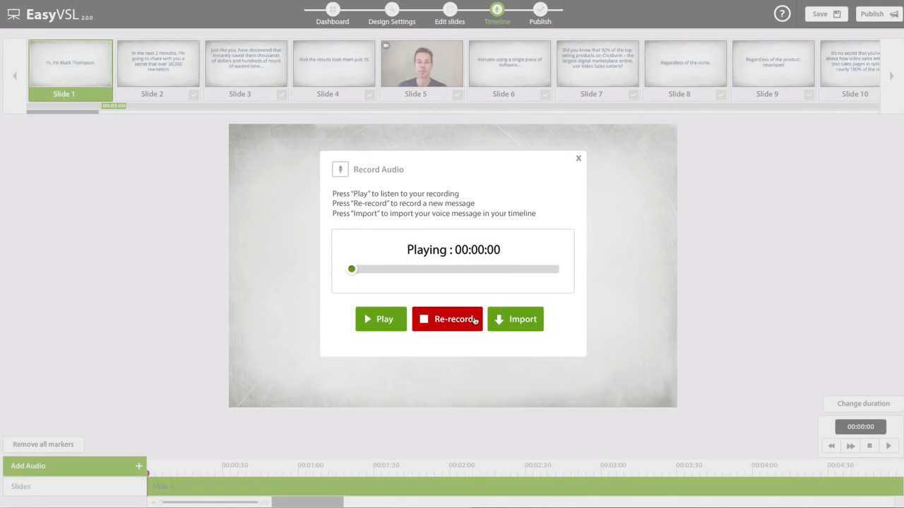
left_click(510, 320)
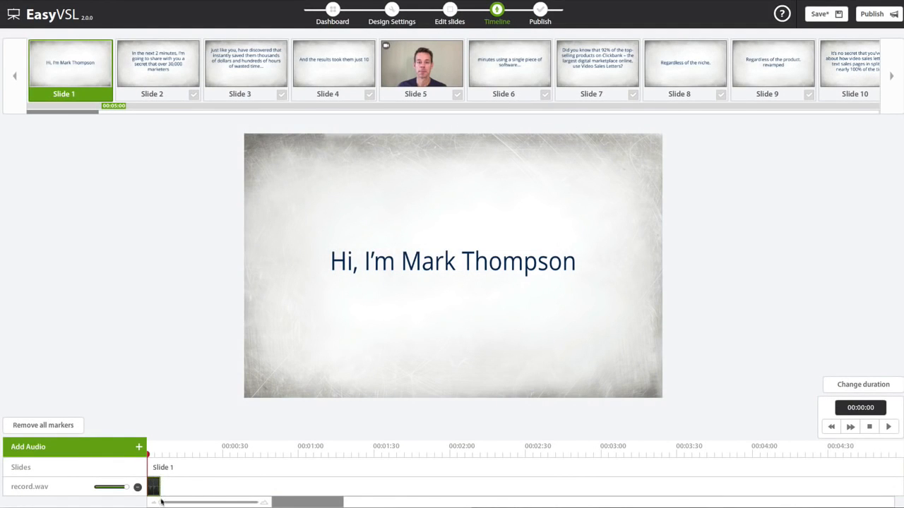
left_click_drag(161, 503, 211, 503)
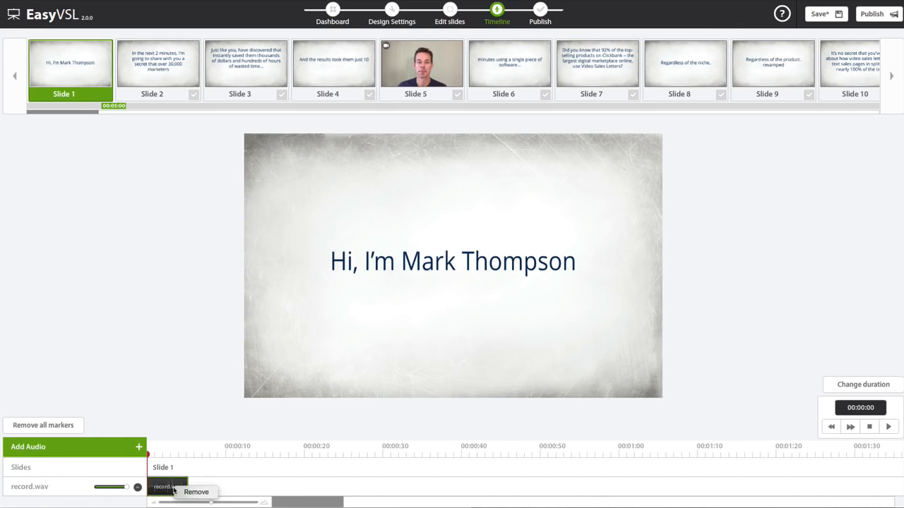
left_click(185, 488)
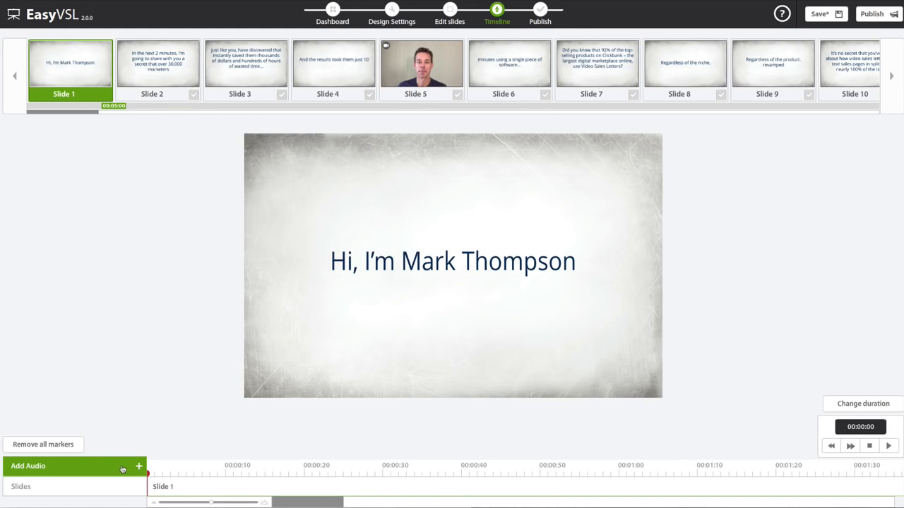
Import the audio file pt1.wav from the Desktop folder into the timeline
left_click(122, 469)
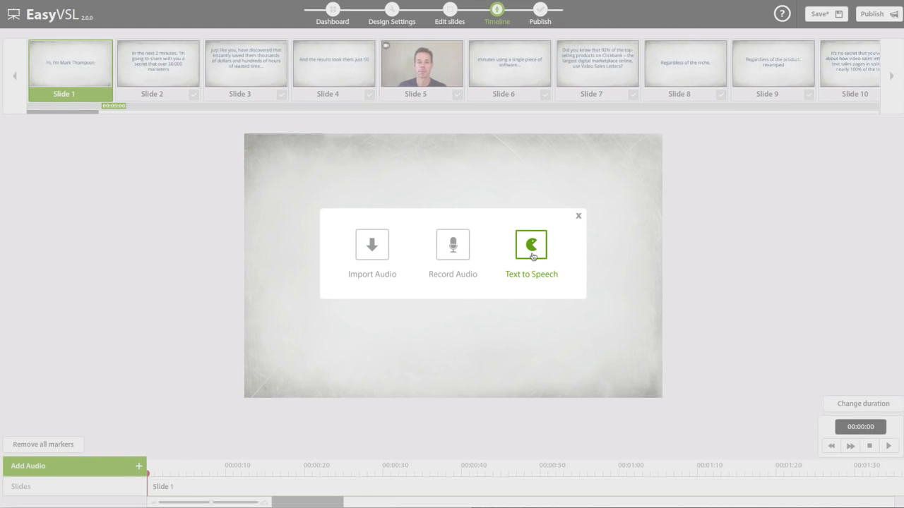
left_click(379, 251)
left_click(431, 250)
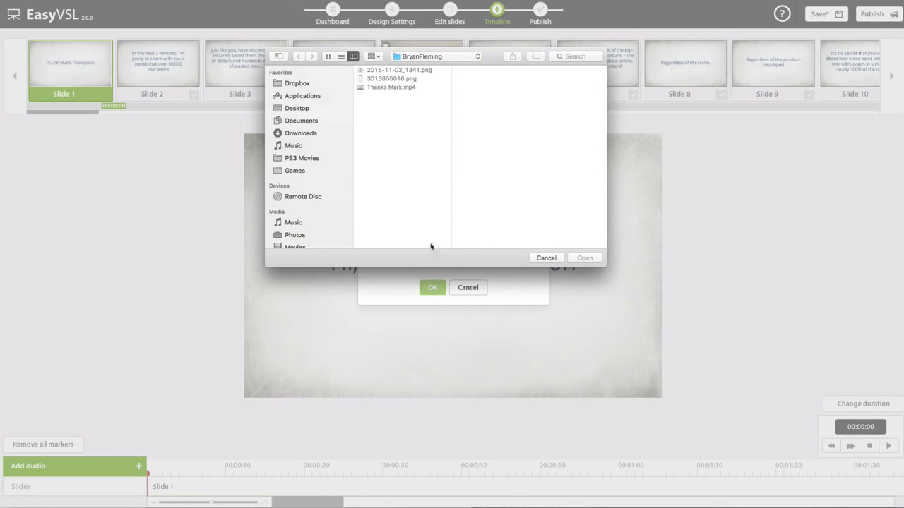
left_click(302, 113)
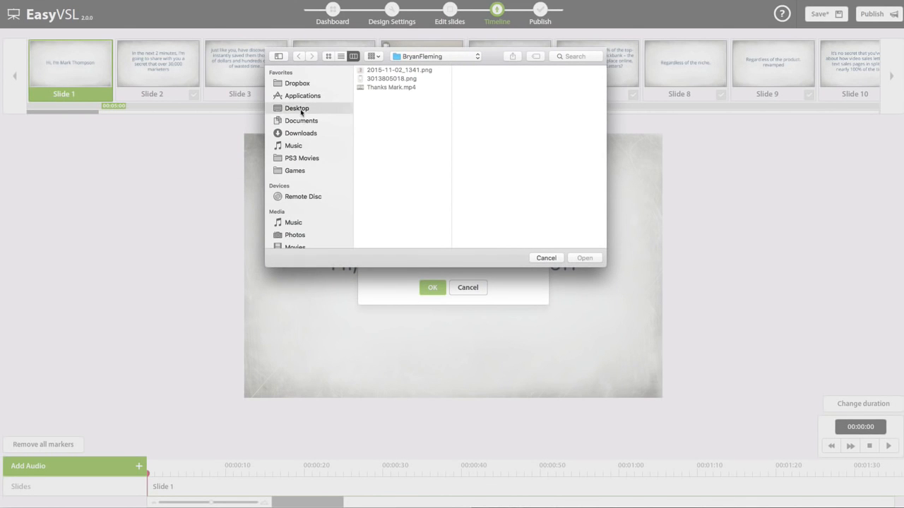
double_click(379, 105)
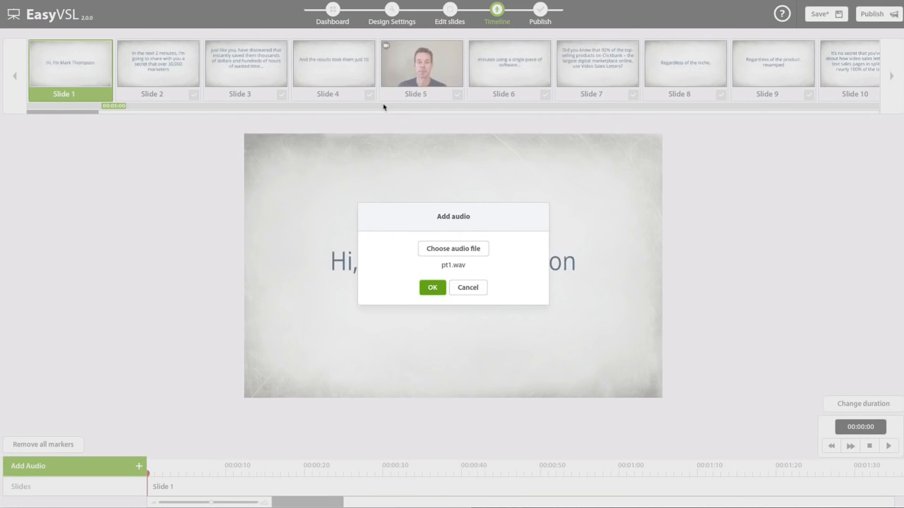
left_click(427, 287)
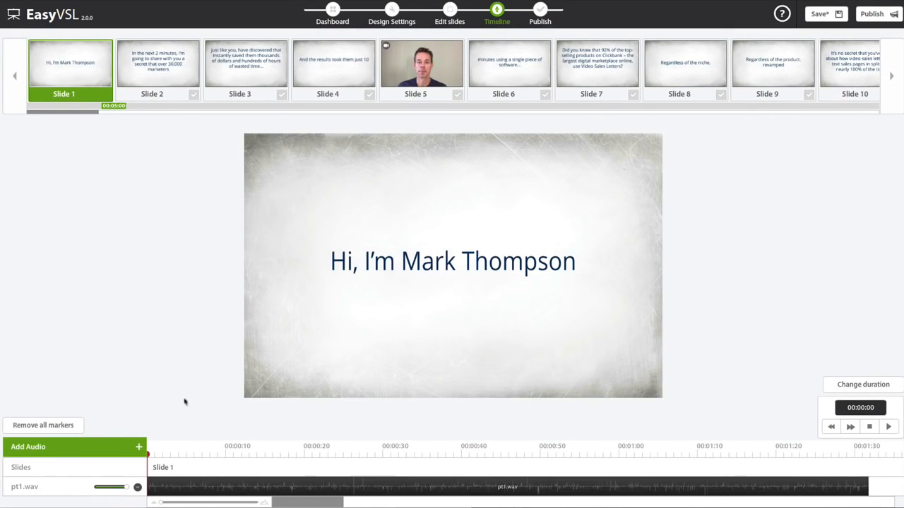
Add Soft Inspirational.mp3 from the Desktop folder as a second audio track
left_click(84, 447)
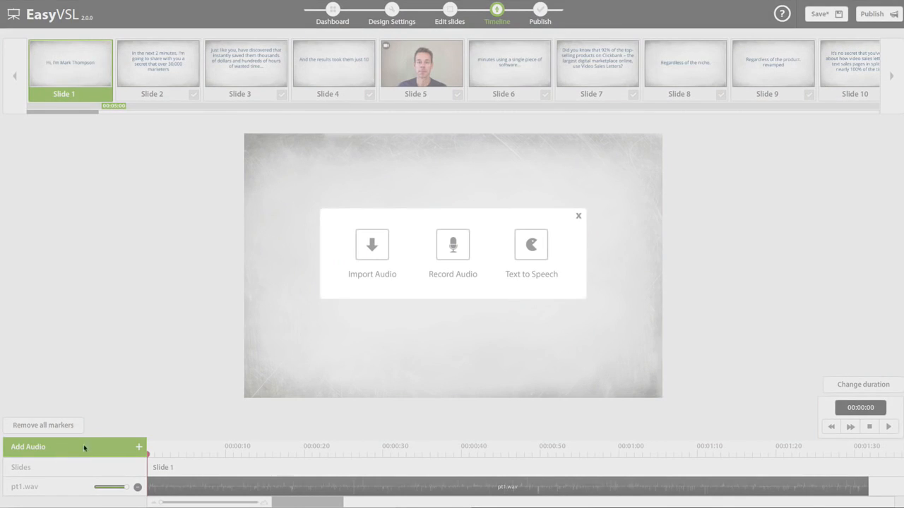
left_click(372, 247)
left_click(446, 251)
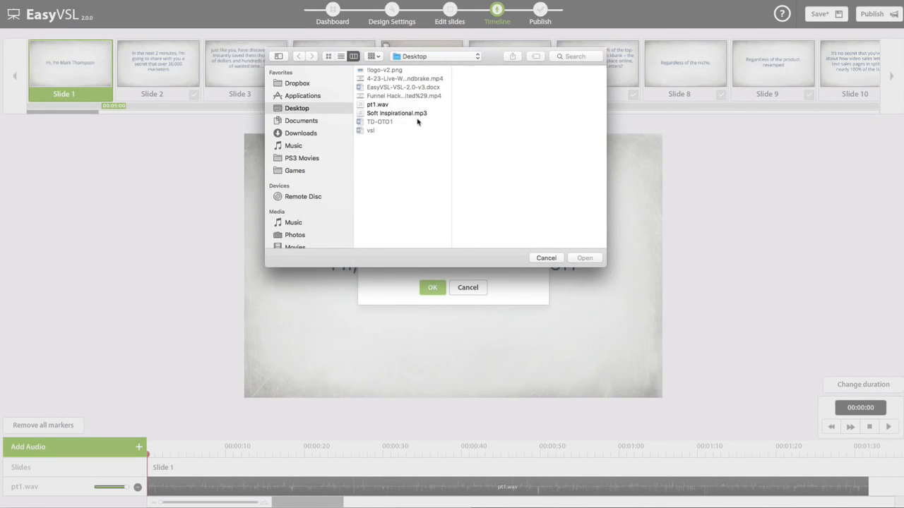
double_click(389, 115)
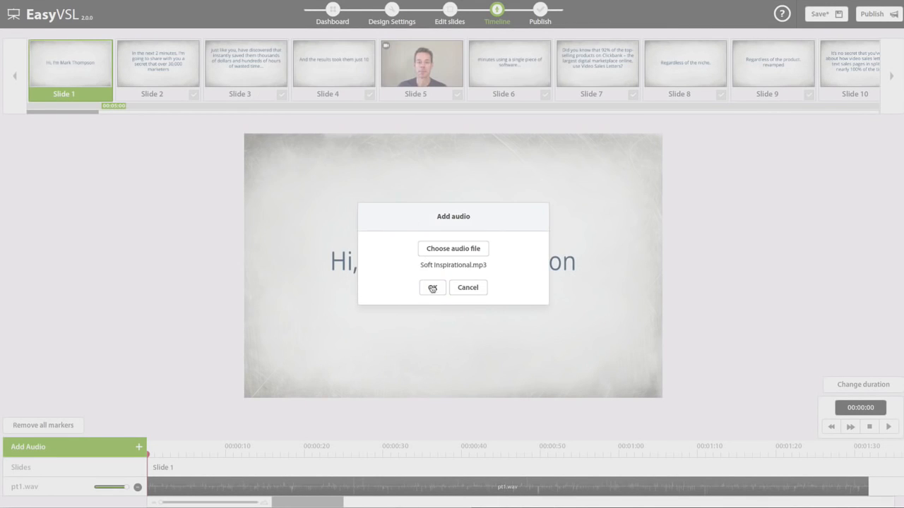
left_click(431, 287)
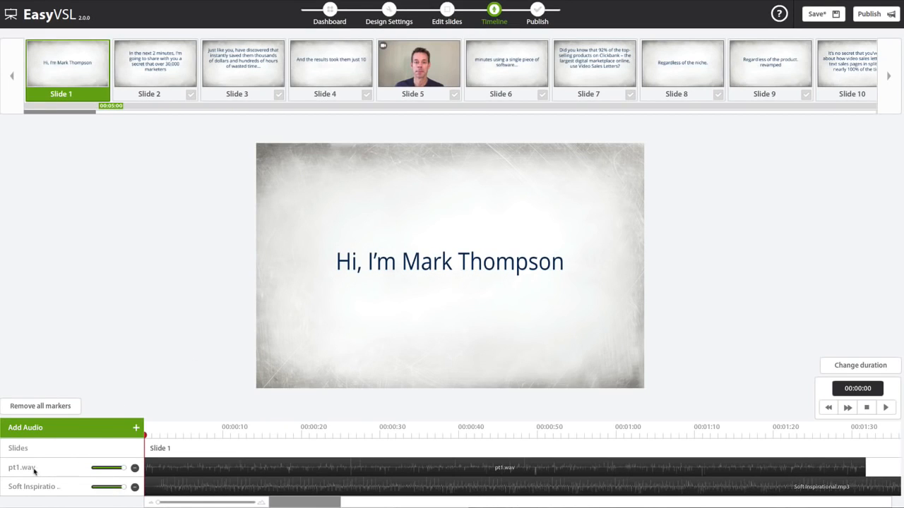
Rename the pt1.wav track as "Voice Over" and the Soft Inspirational track as "Background"
double_click(23, 469)
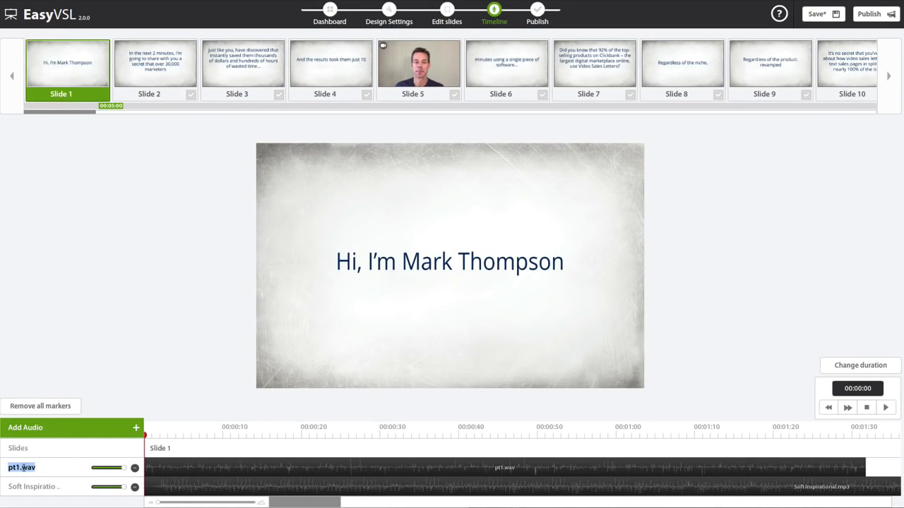
type("Voice Over")
key("Return")
double_click(22, 487)
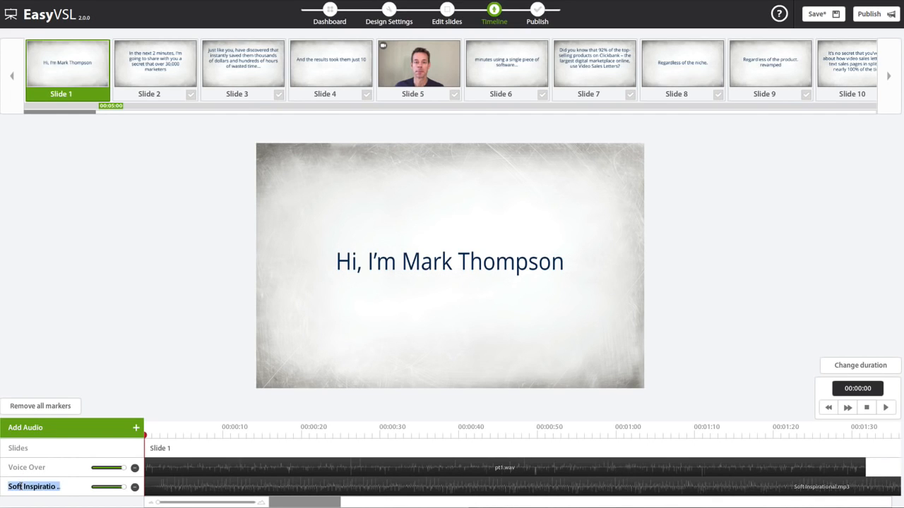
type("Background")
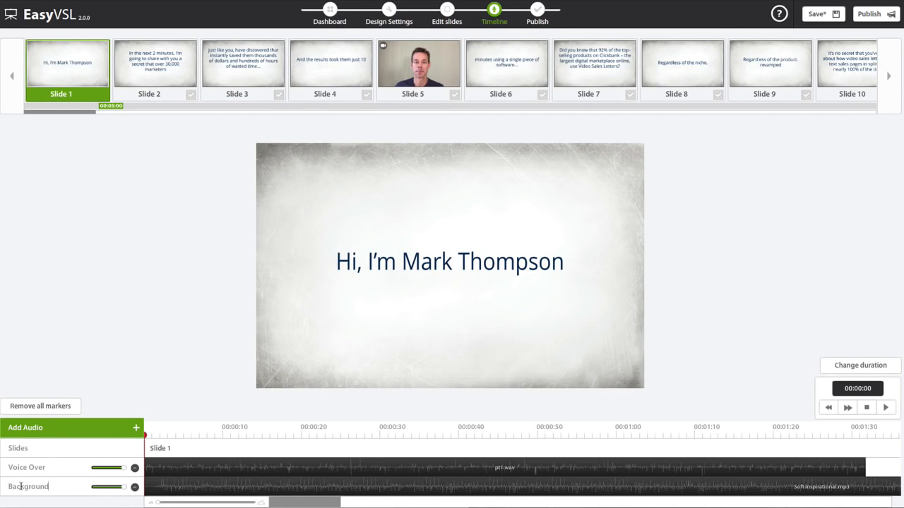
Play a few seconds of the timeline audio and lower the Background track's volume to about one third
left_click(887, 408)
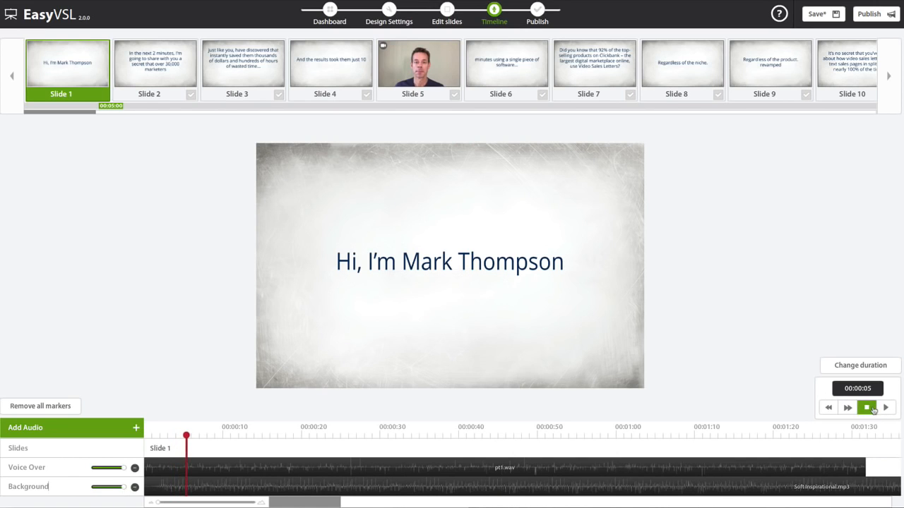
left_click_drag(125, 487, 111, 487)
left_click_drag(110, 487, 103, 488)
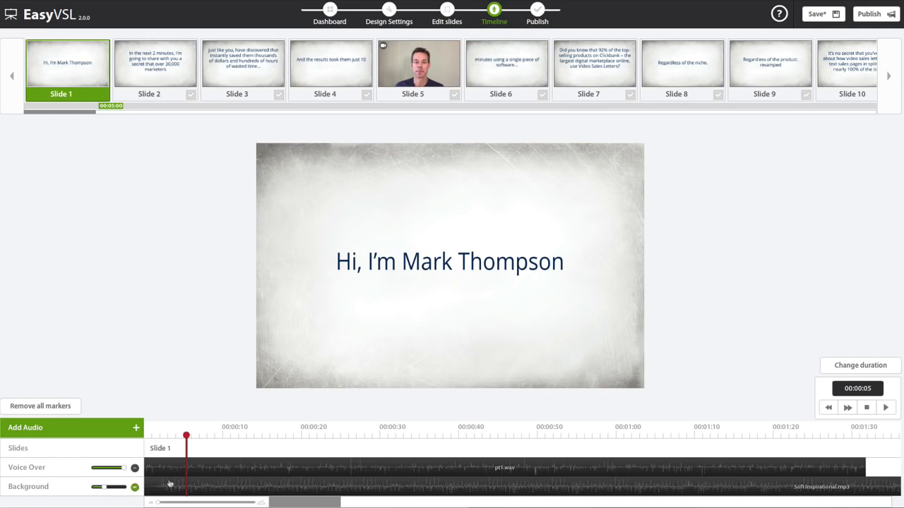
Trim about 1 second off the start of the Background audio clip
left_click(885, 408)
left_click_drag(158, 502, 260, 502)
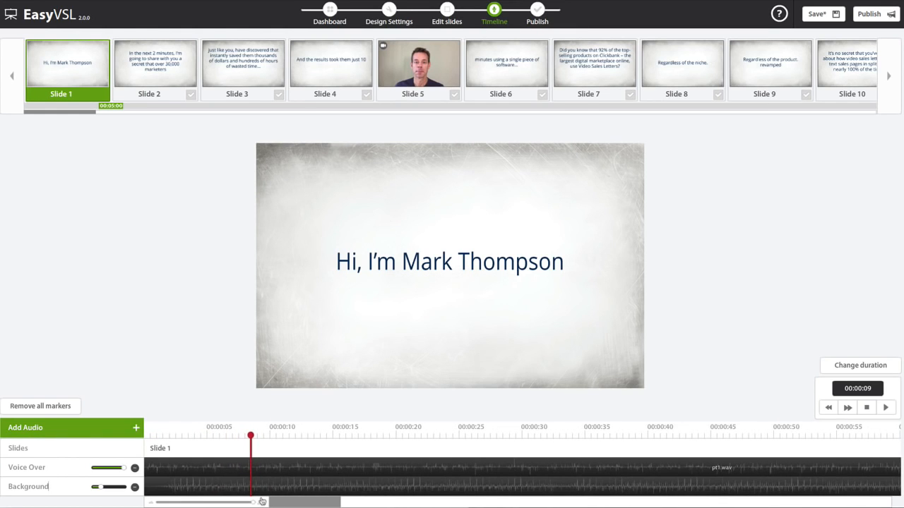
left_click(159, 487)
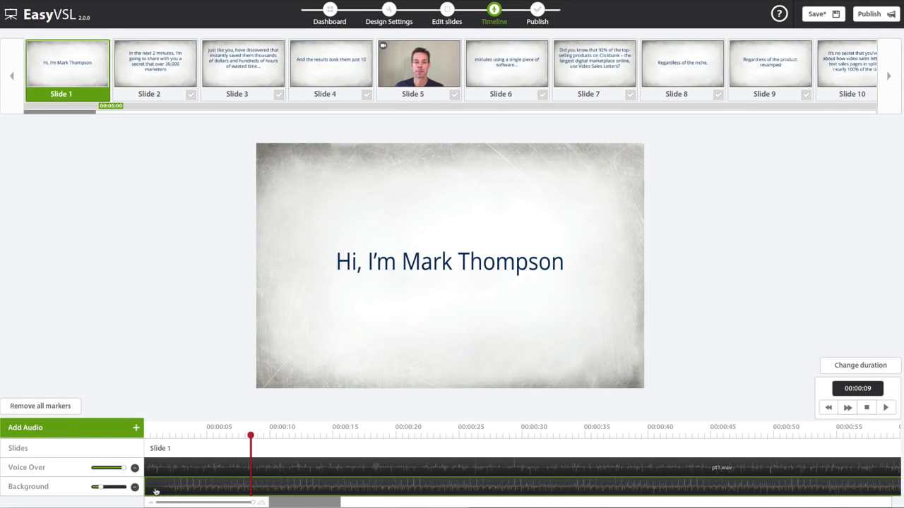
left_click_drag(156, 491, 184, 485)
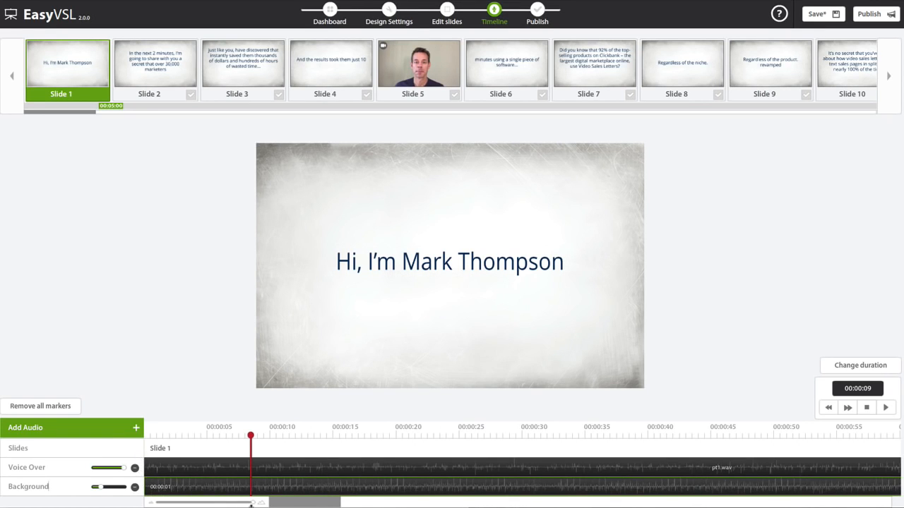
Move the playhead to the end of the Voice Over clip at 00:01:32 and trim about 7 seconds off the Background clip's end
left_click_drag(250, 504, 197, 504)
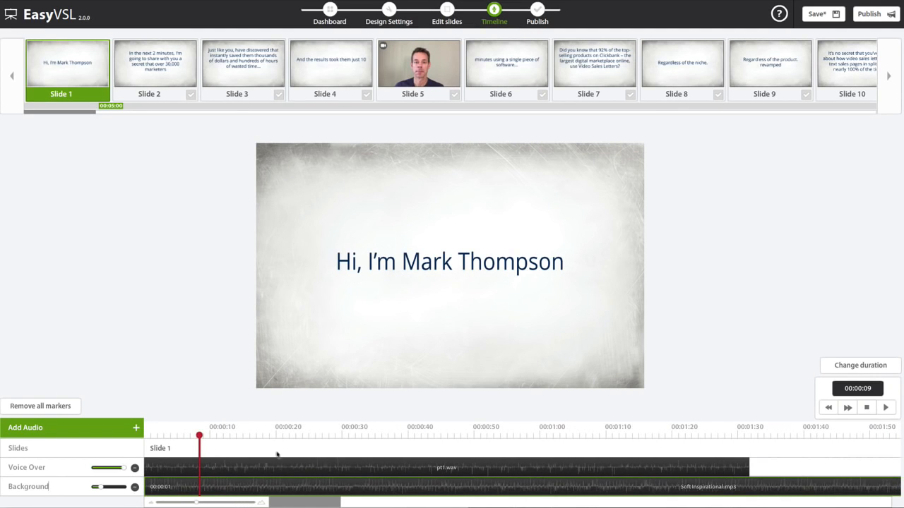
left_click_drag(203, 438, 219, 439)
left_click_drag(556, 449, 750, 440)
left_click(635, 468)
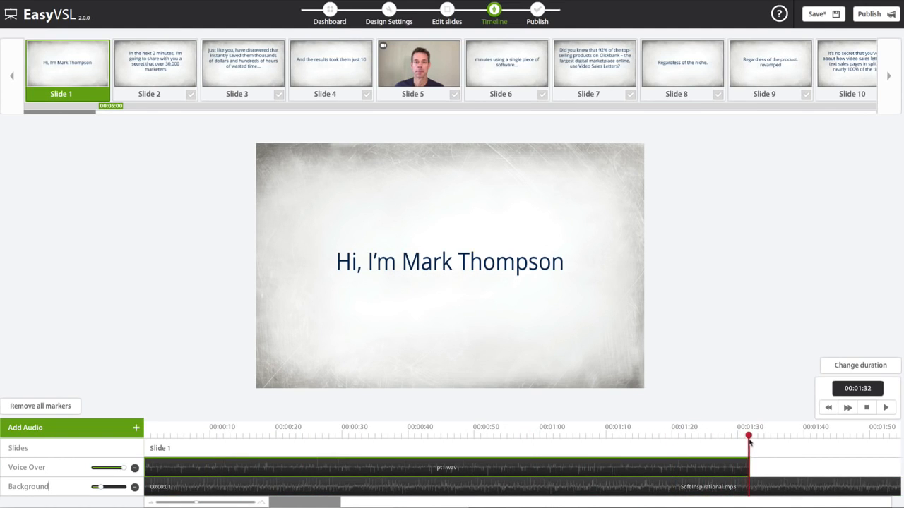
left_click(772, 486)
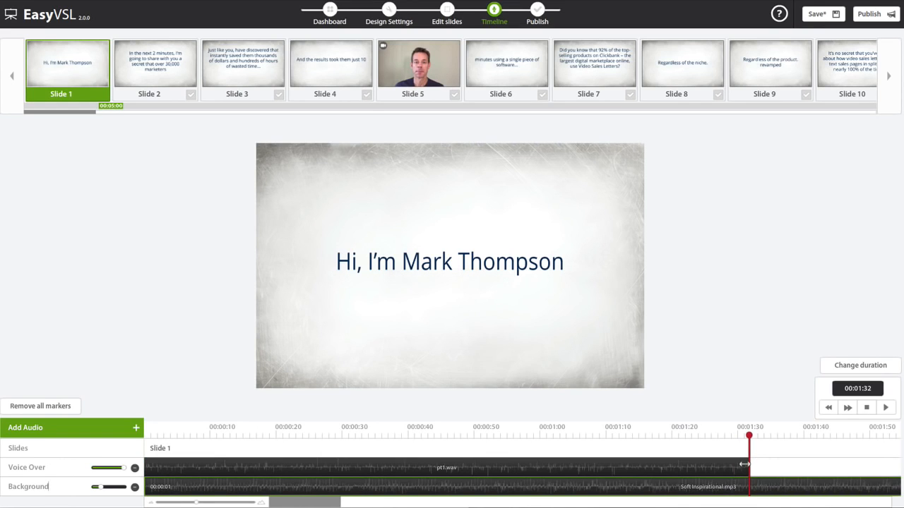
left_click_drag(199, 504, 171, 506)
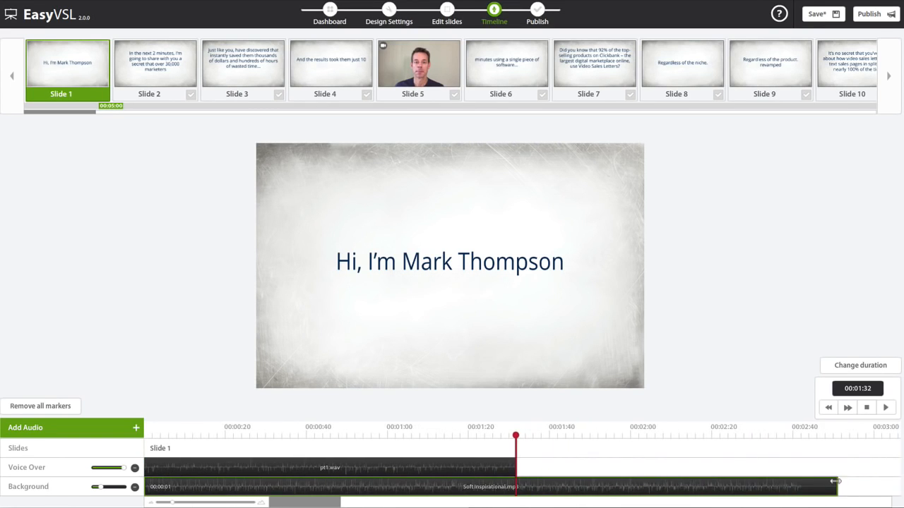
left_click_drag(836, 485, 810, 488)
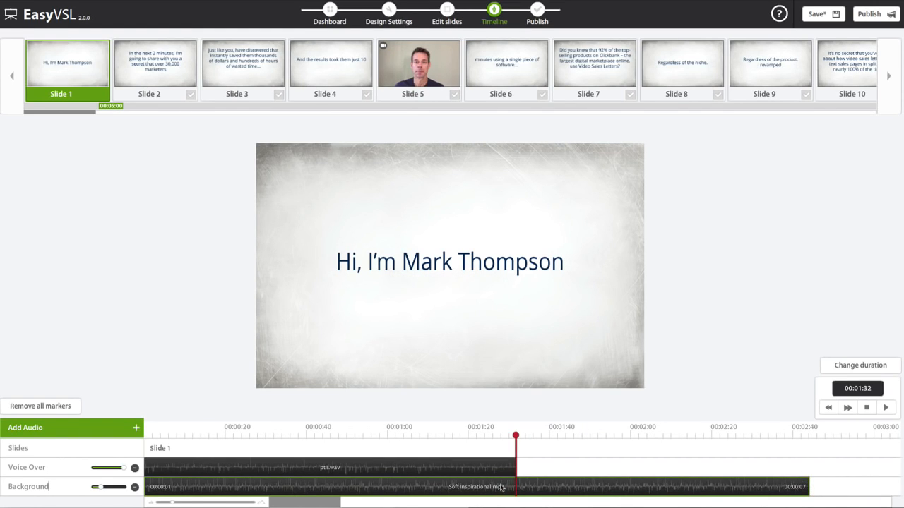
Split the Background clip at the playhead and remove the part that extends past the voice-over
right_click(521, 485)
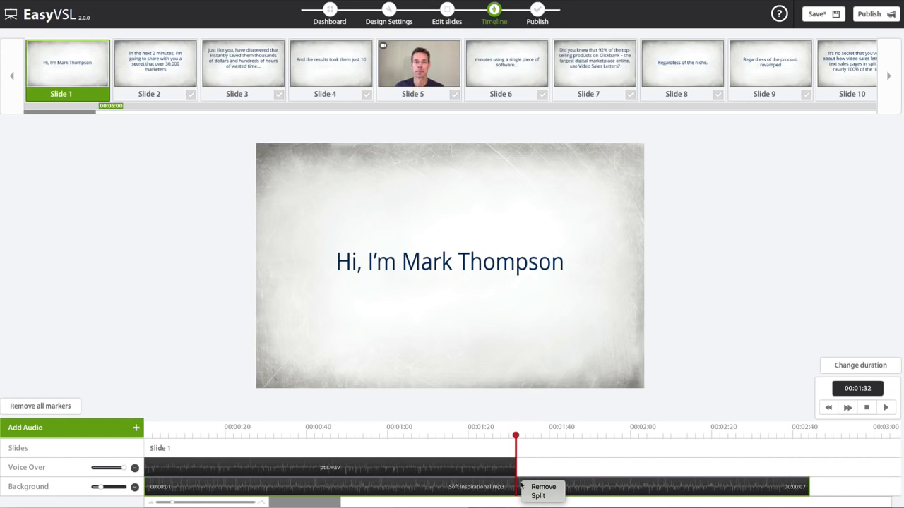
left_click(534, 496)
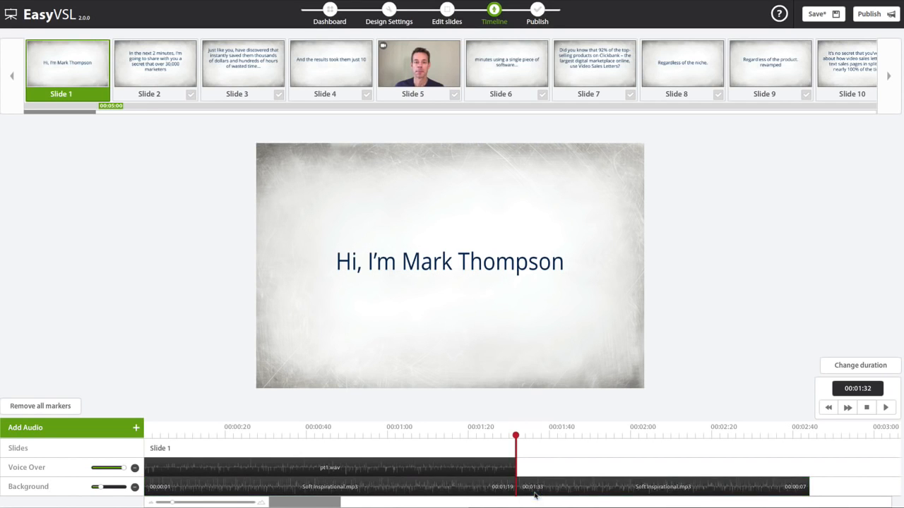
left_click_drag(535, 496, 566, 487)
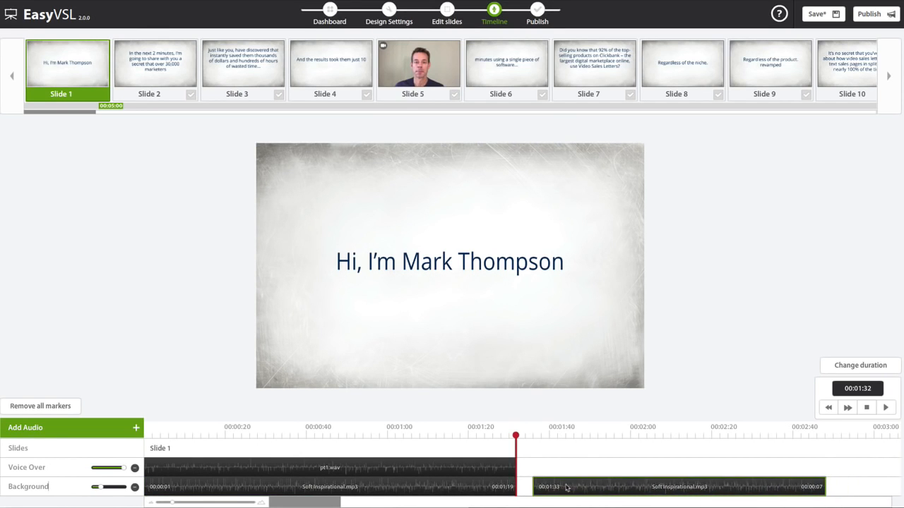
right_click(566, 487)
left_click(573, 487)
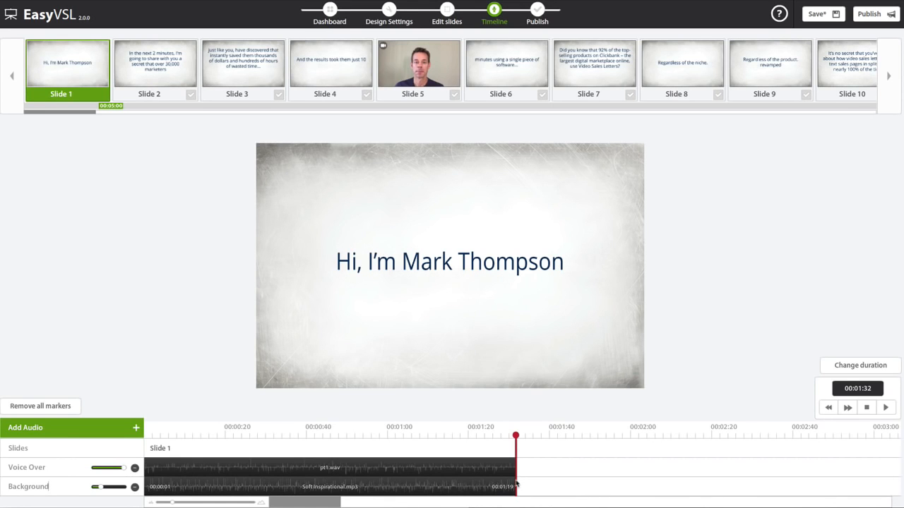
left_click_drag(471, 487, 404, 470)
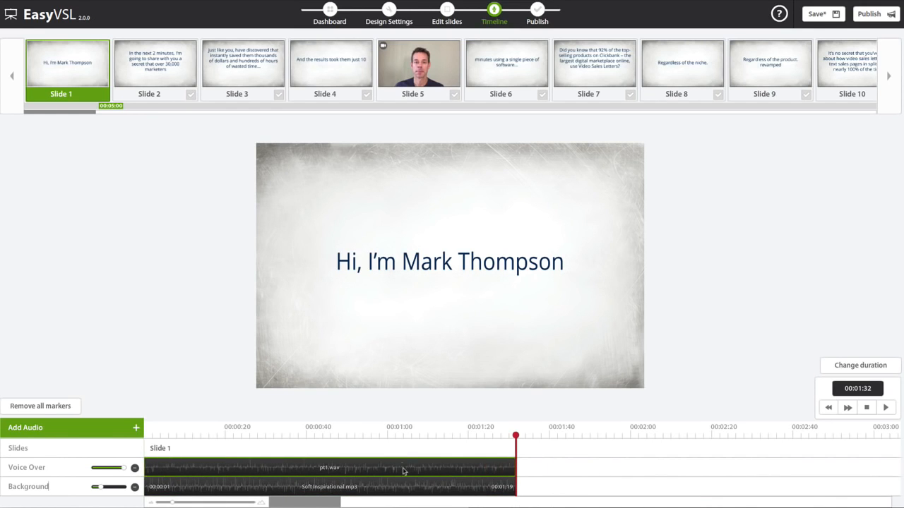
left_click(396, 505)
left_click_drag(398, 504, 259, 504)
left_click_drag(208, 503, 213, 504)
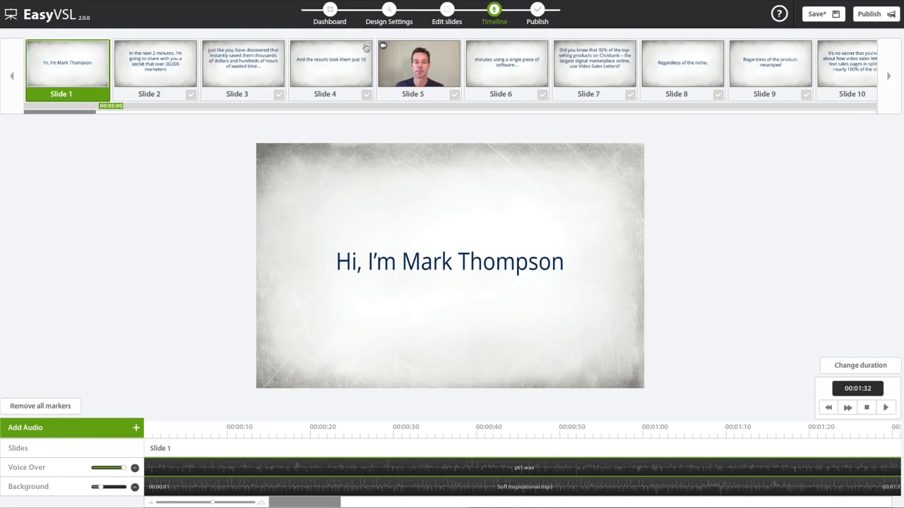
Delete the video slide, number 5, in the slide editor and save the presentation
left_click(447, 10)
left_click(884, 355)
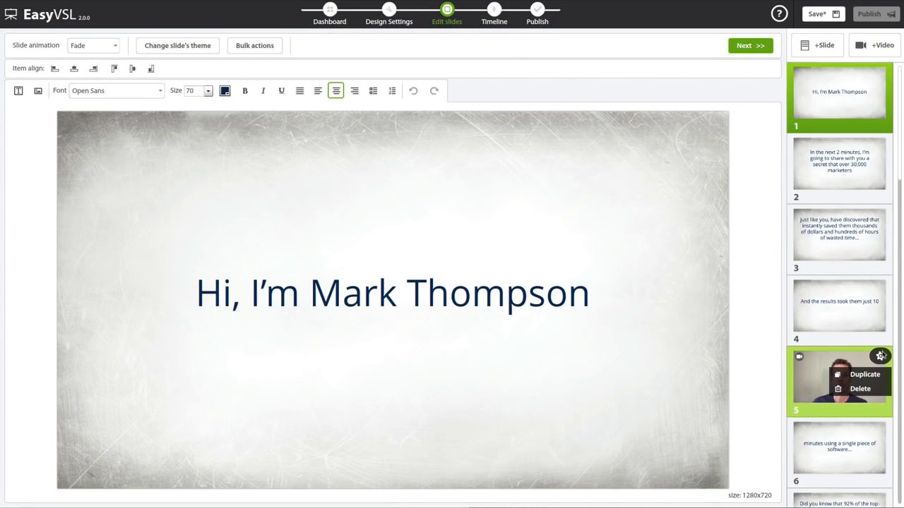
left_click(867, 387)
left_click(418, 277)
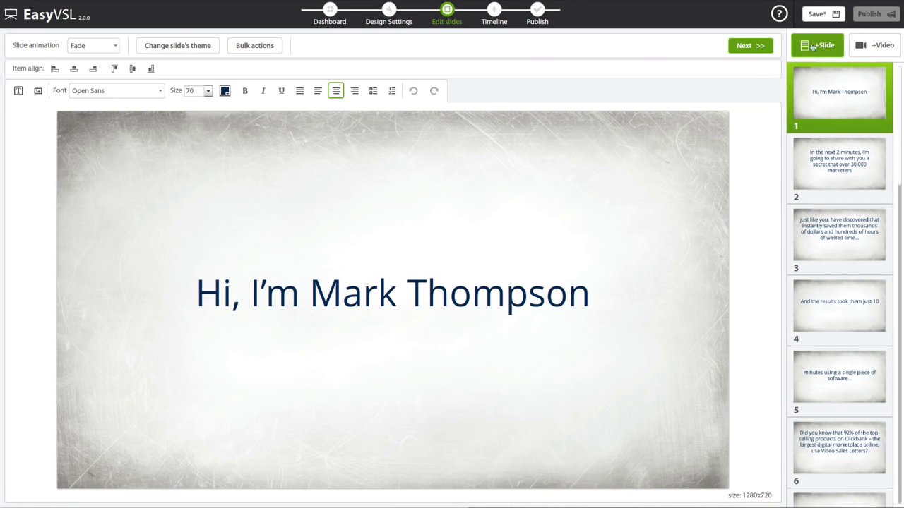
left_click(819, 14)
Play the timeline from the start and mark slides 2 to 5 to begin at 00:00:02, 00:00:06, 00:00:13 and 00:00:16
left_click(761, 48)
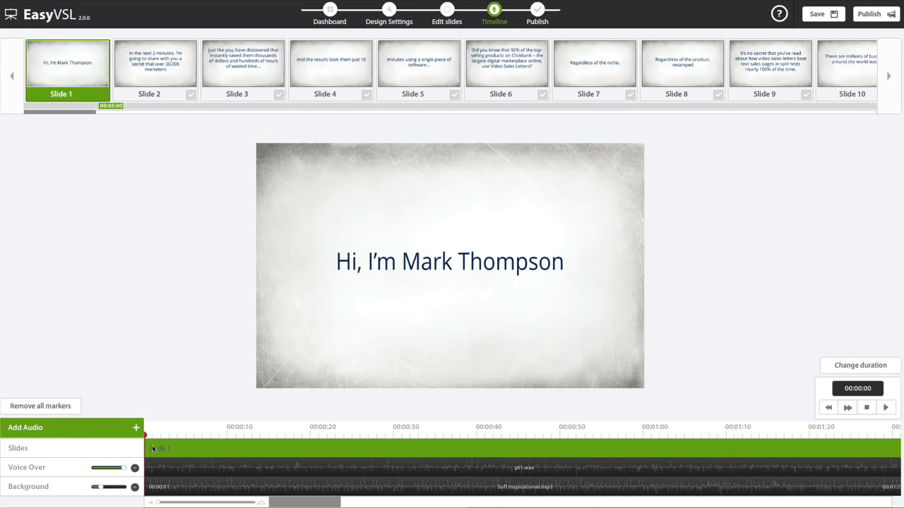
left_click(887, 408)
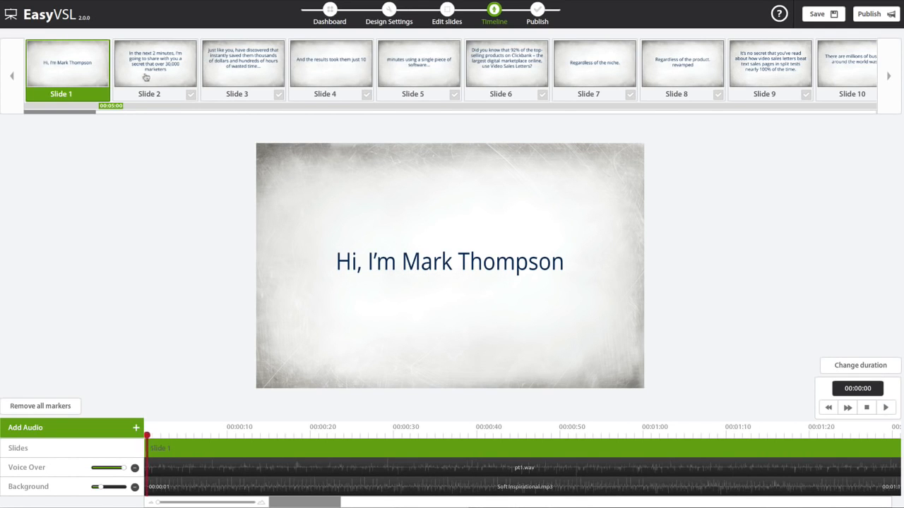
left_click(190, 94)
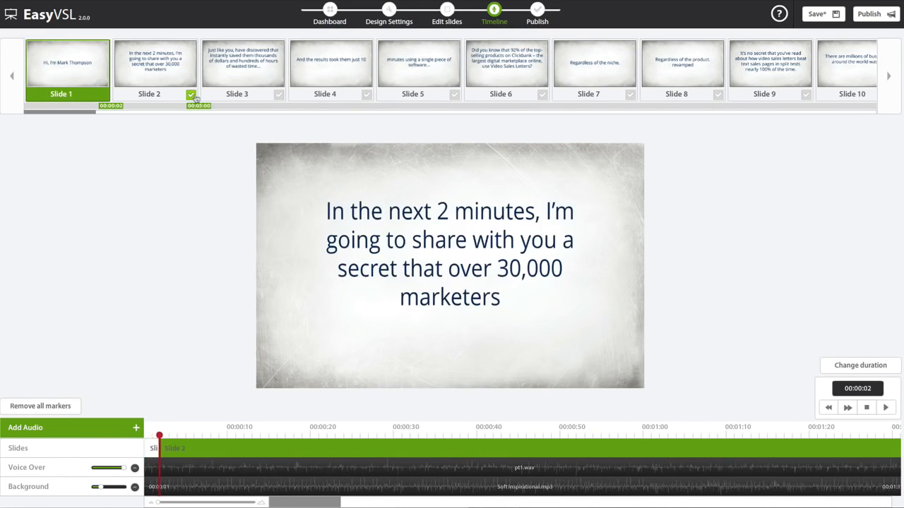
left_click(279, 95)
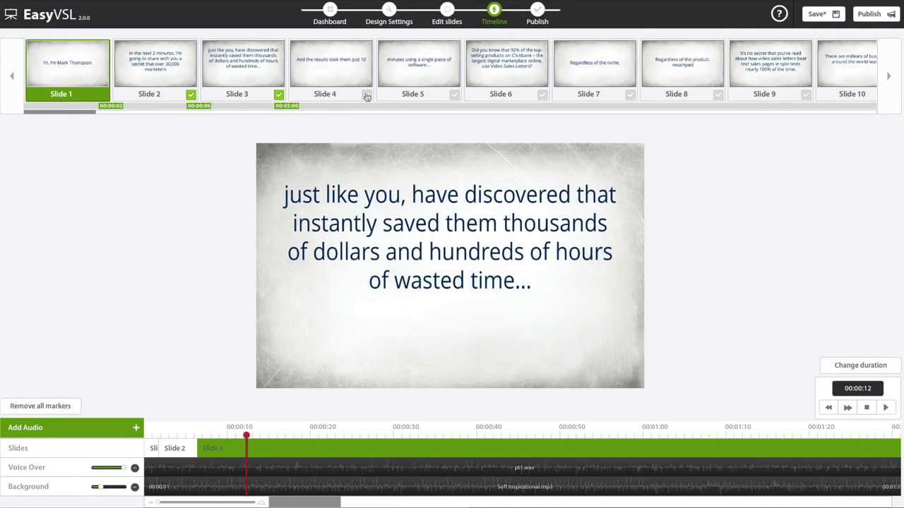
left_click(367, 95)
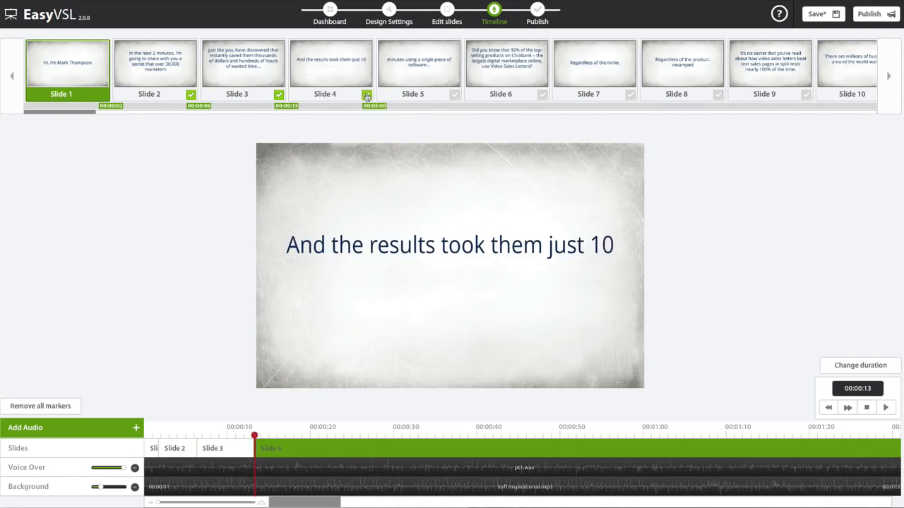
left_click(455, 96)
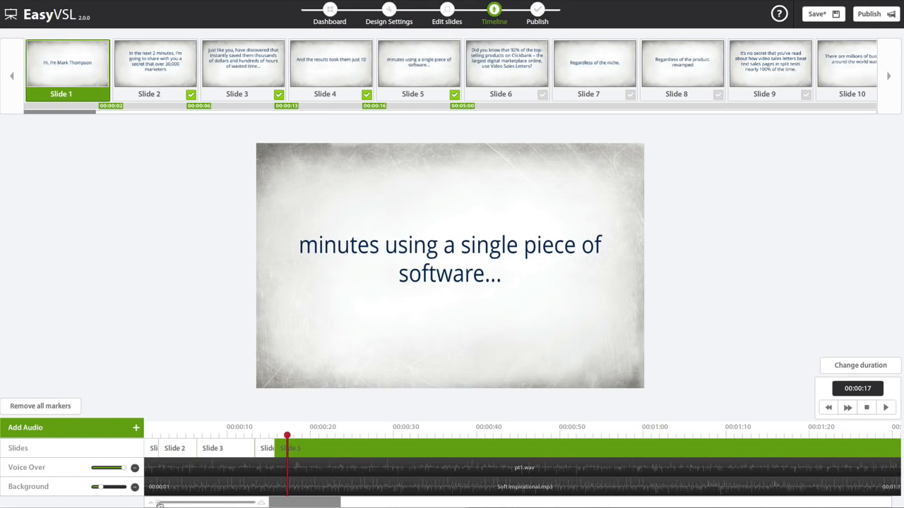
Extend slide 2 on the timeline to end at 00:00:07 and move the boundary between slides 3 and 4 slightly earlier
left_click_drag(160, 504, 262, 504)
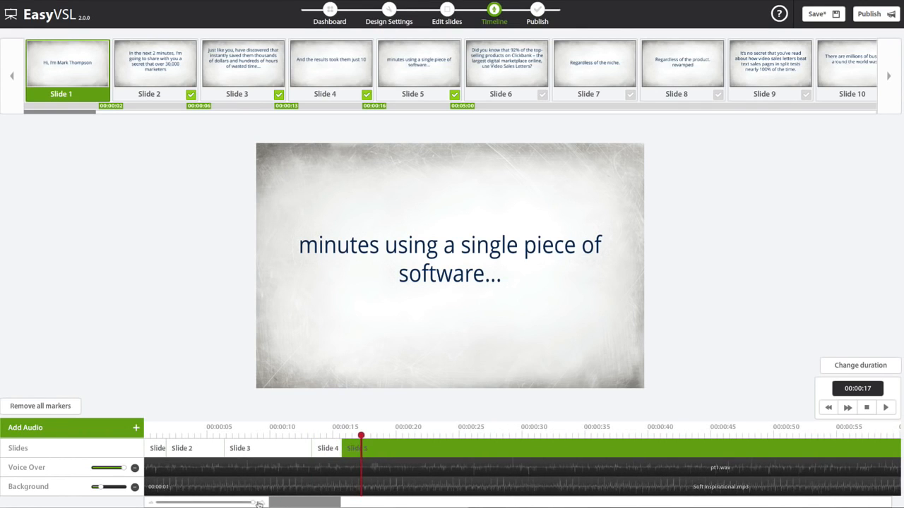
left_click(323, 452)
left_click(363, 452)
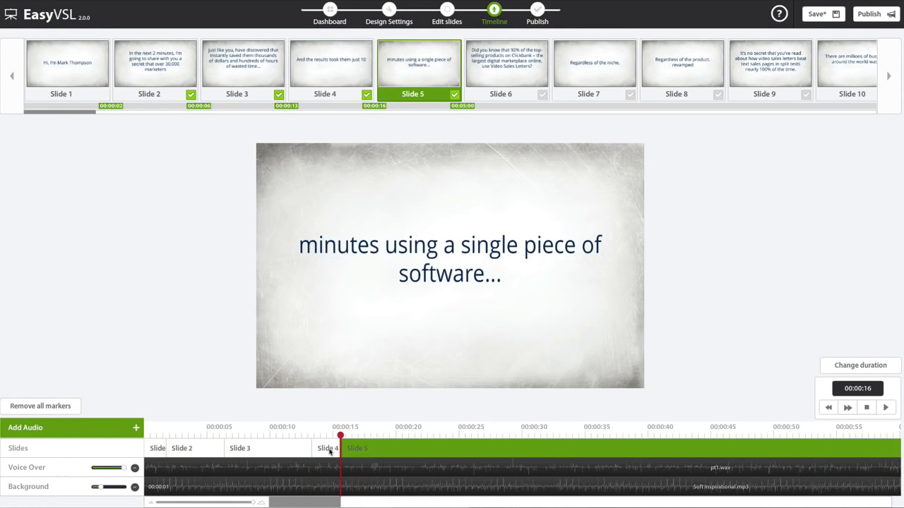
left_click(328, 452)
left_click(263, 449)
left_click(203, 449)
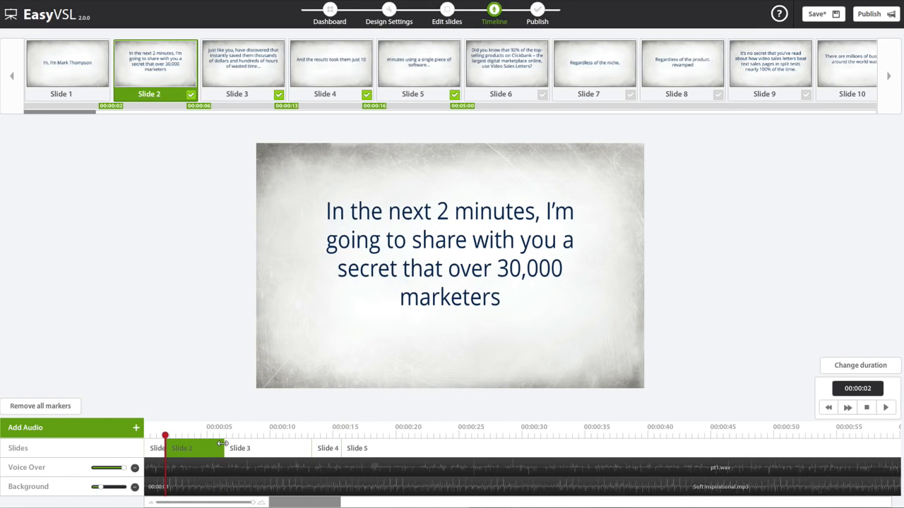
mouse_move(222, 444)
left_mouse_down()
mouse_move(240, 443)
mouse_move(227, 444)
left_mouse_up()
left_click_drag(309, 443, 309, 444)
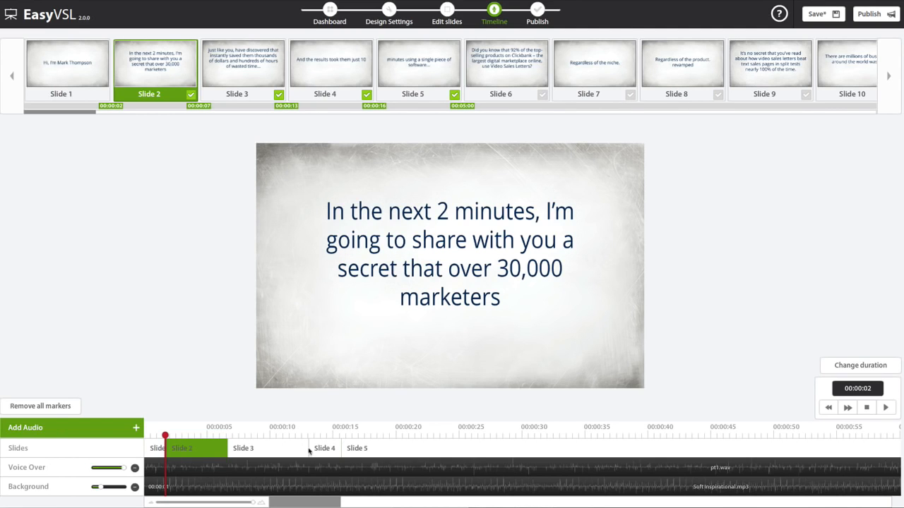
Play the first 8 seconds of the timeline from the start to check the slide timing, and save the presentation
left_click_drag(166, 436, 144, 437)
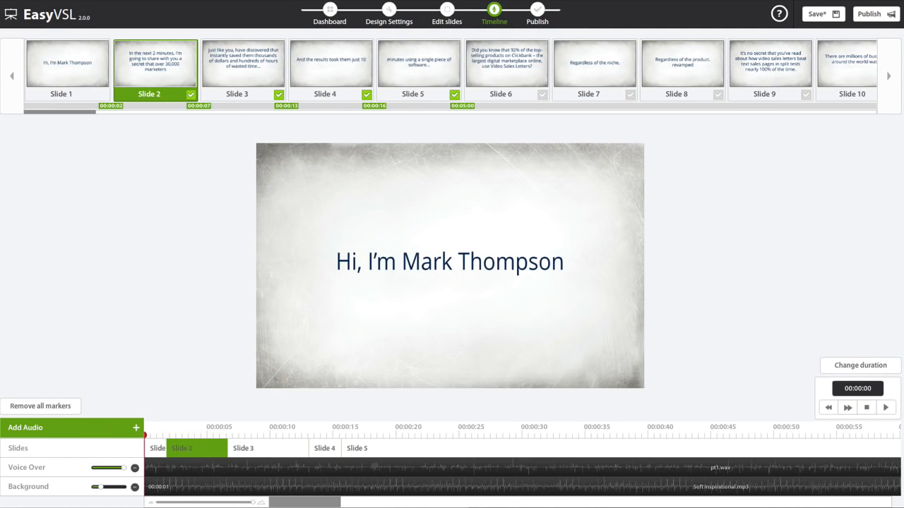
left_click(886, 407)
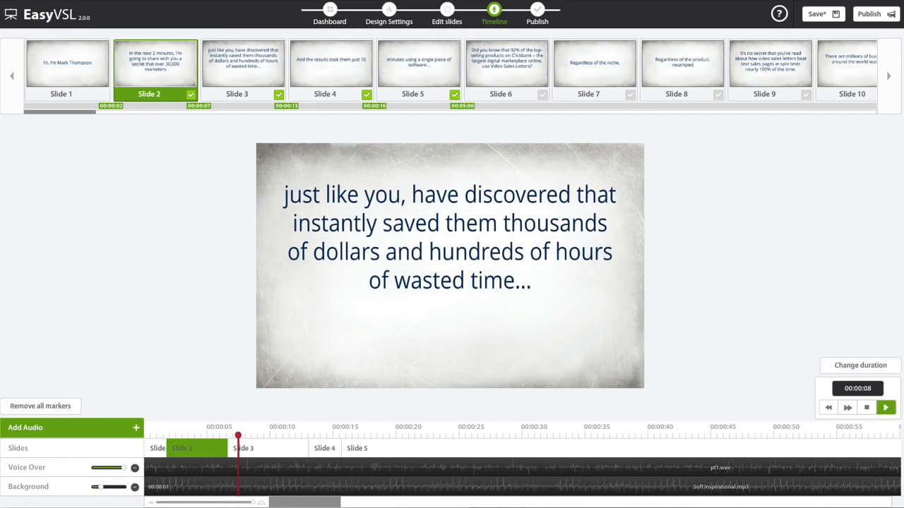
left_click(885, 407)
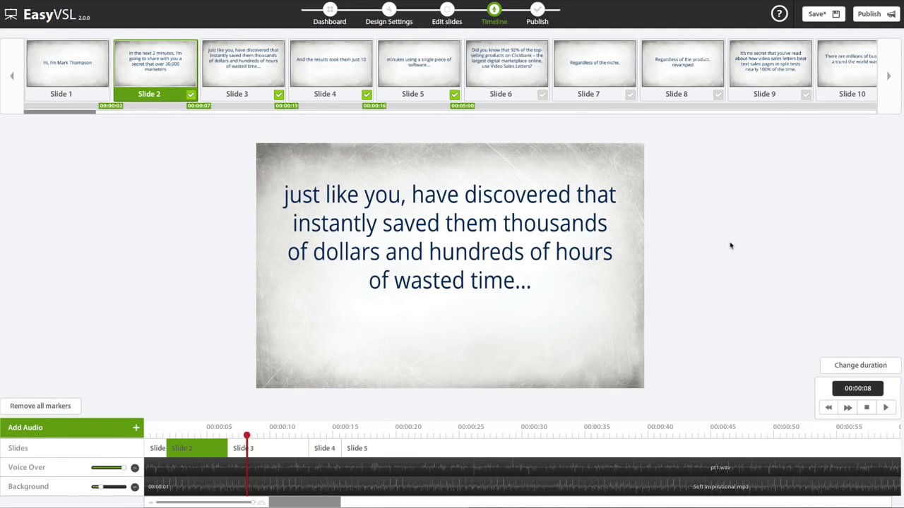
left_click(818, 13)
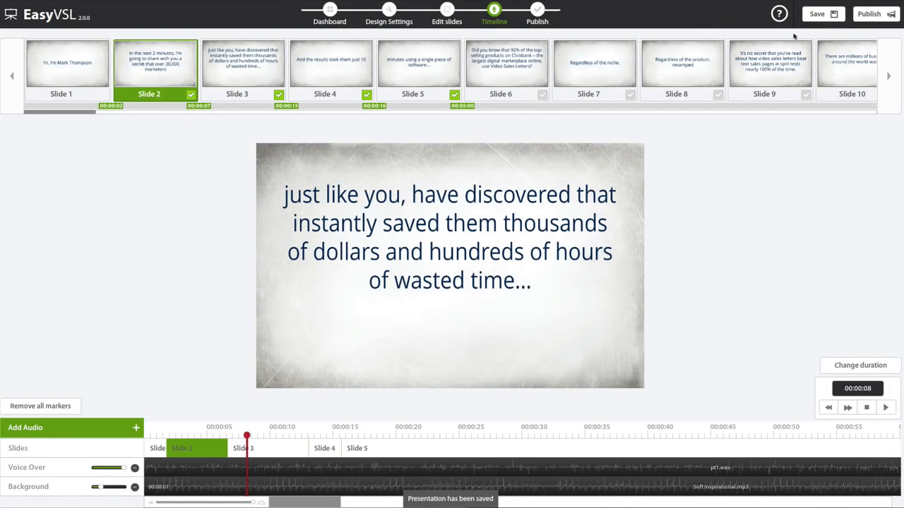
Review the metadata and quality options in the publish settings, try the video quality near its maximum, and cancel without publishing
left_click(871, 20)
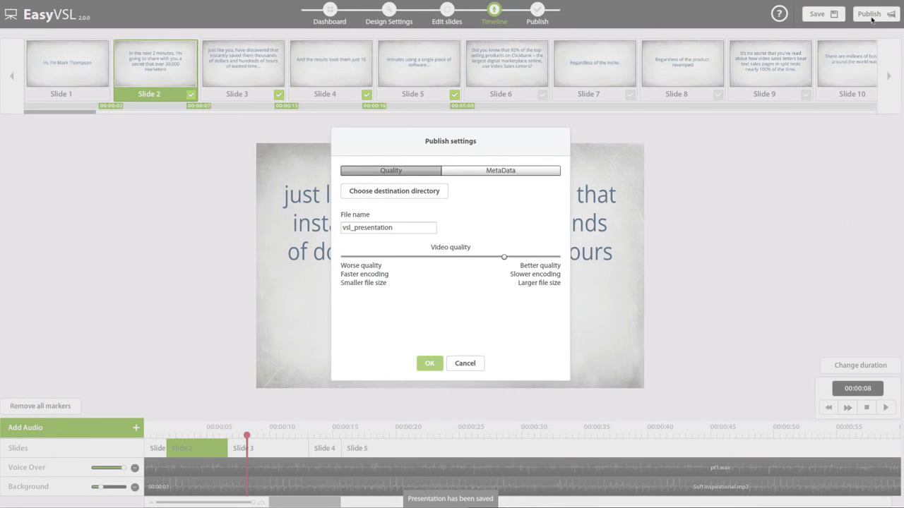
left_click(505, 171)
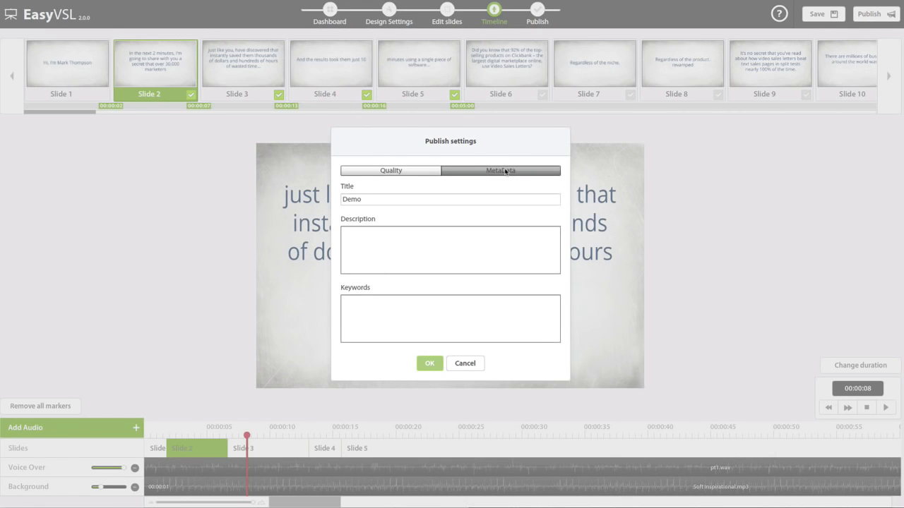
left_click(393, 171)
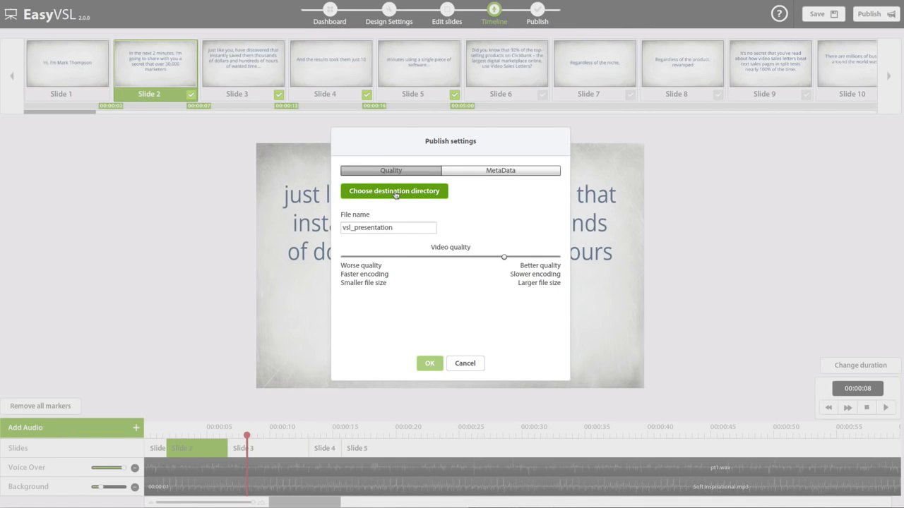
left_click_drag(504, 257, 557, 258)
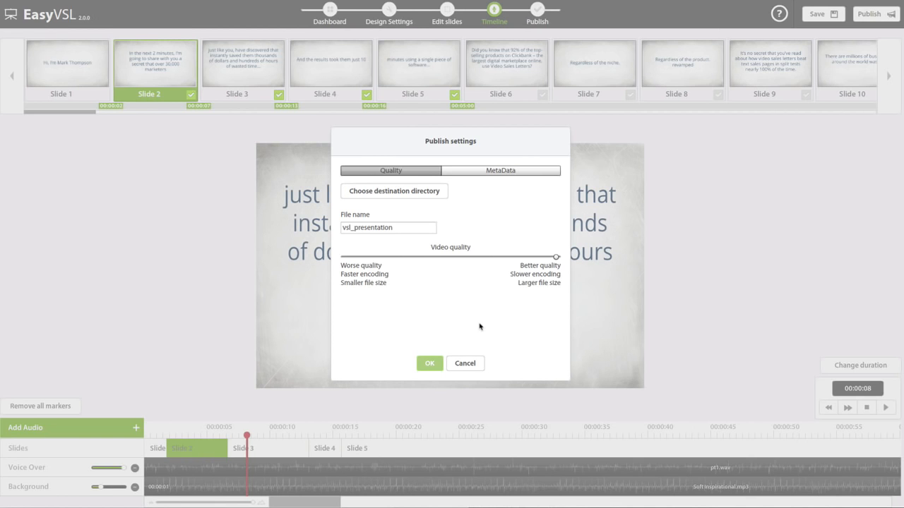
left_click(468, 364)
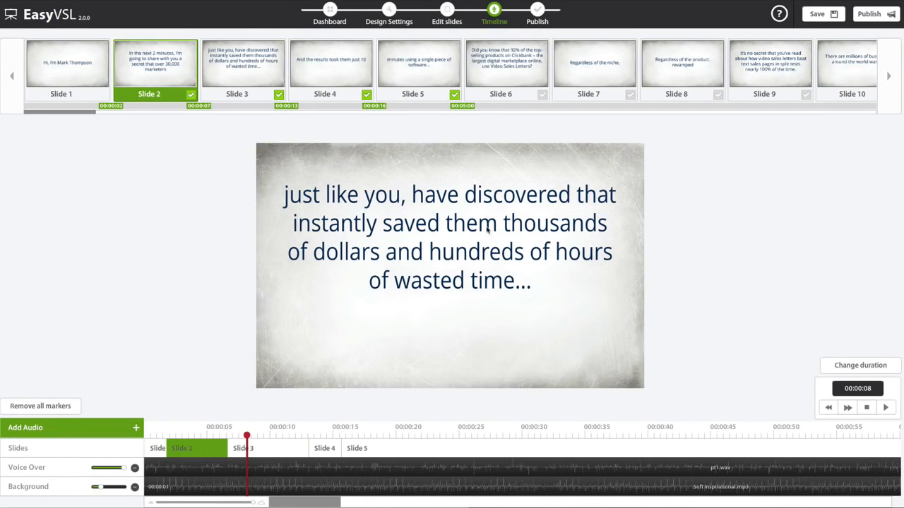
Return to the dashboard and create a translated copy of the Demo presentation from English to Polish
left_click(329, 13)
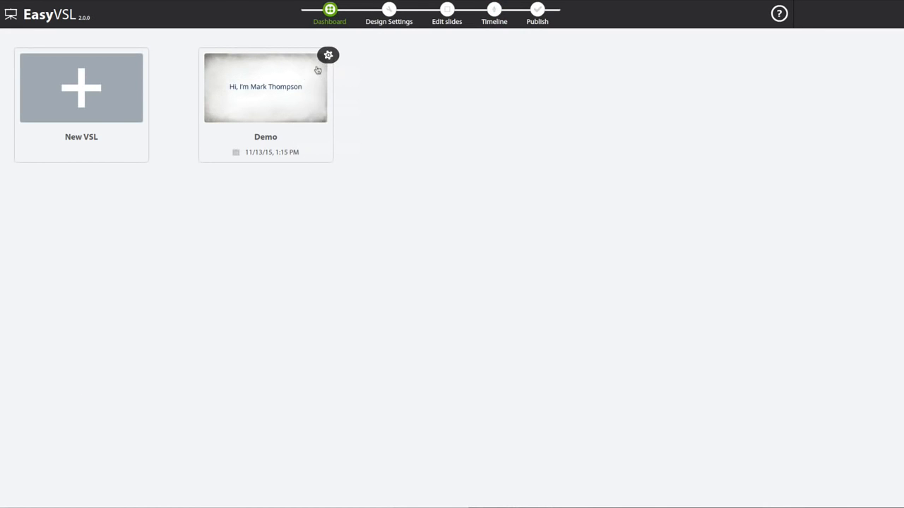
left_click(328, 55)
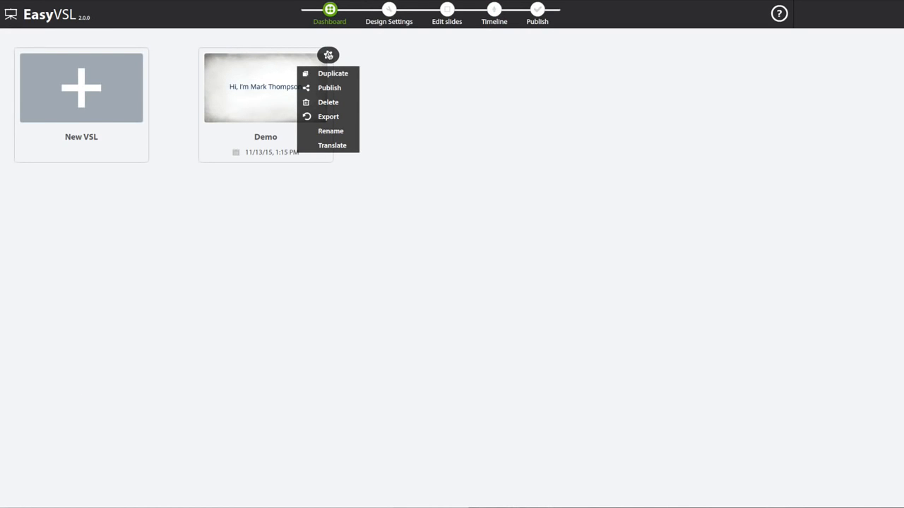
left_click(332, 145)
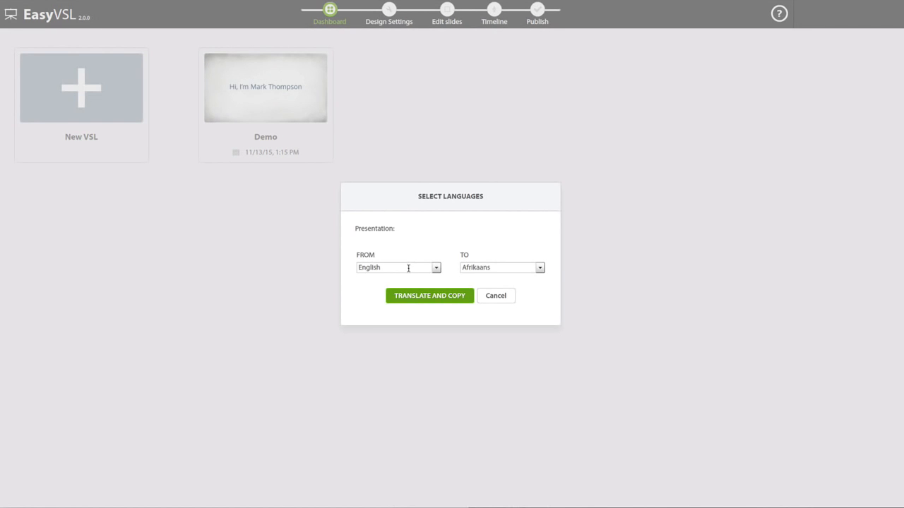
left_click(530, 265)
scroll(509, 297, "down", 10)
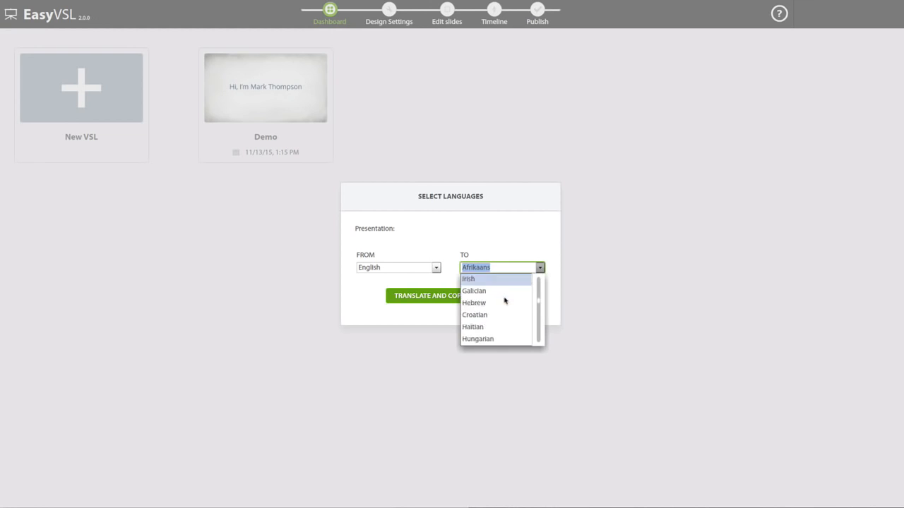
scroll(492, 302, "down", 3)
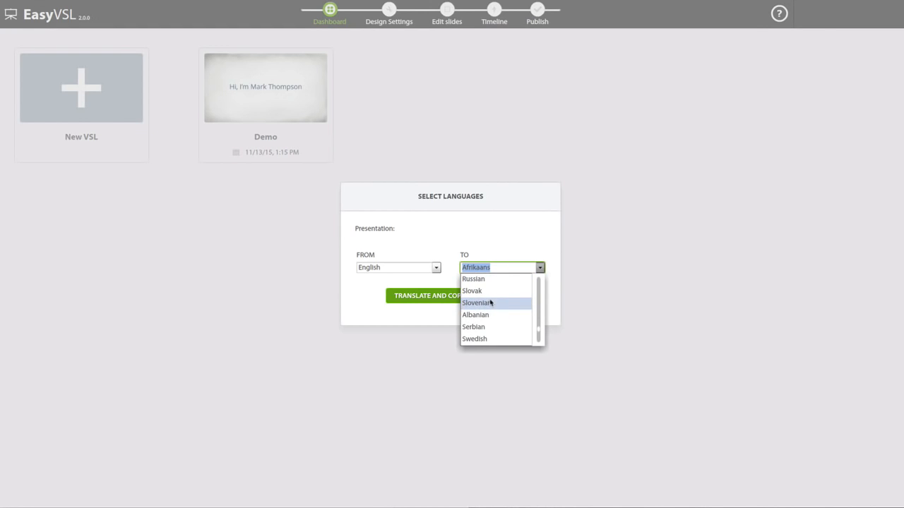
scroll(491, 302, "up", 2)
left_click(486, 327)
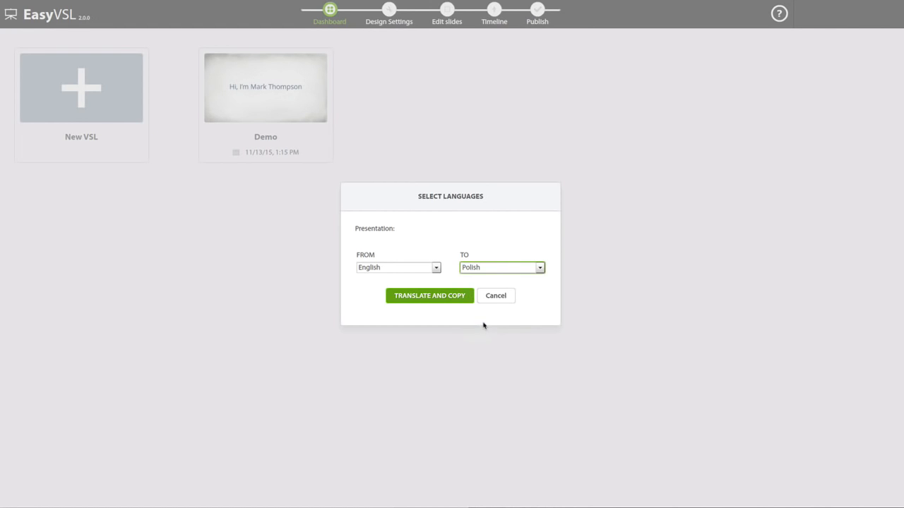
left_click(450, 299)
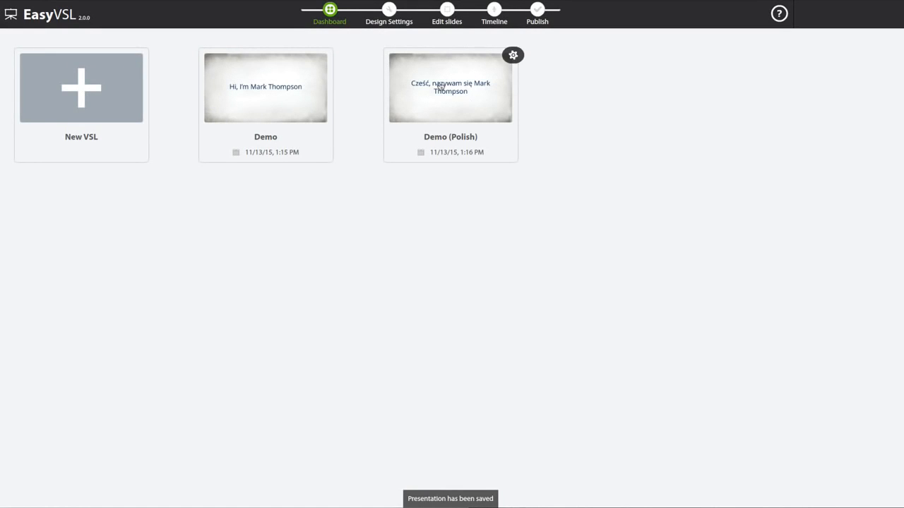
Open the Demo (Polish) presentation, look through its first three slides, and return to the dashboard
left_click(440, 88)
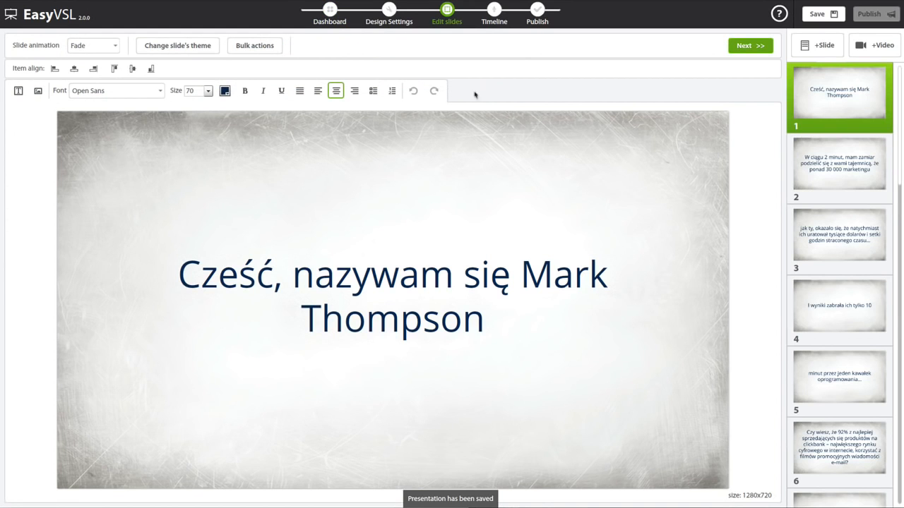
left_click(830, 167)
left_click(834, 218)
left_click(830, 166)
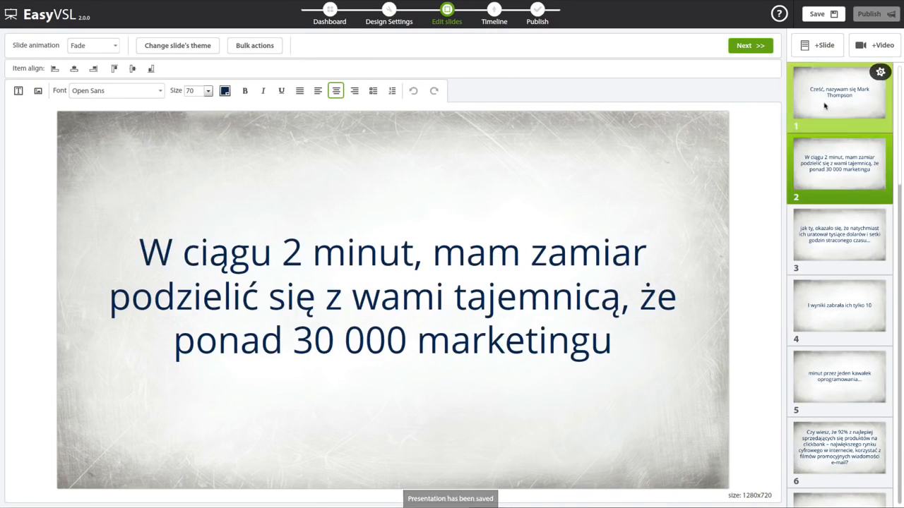
left_click(824, 105)
left_click(329, 10)
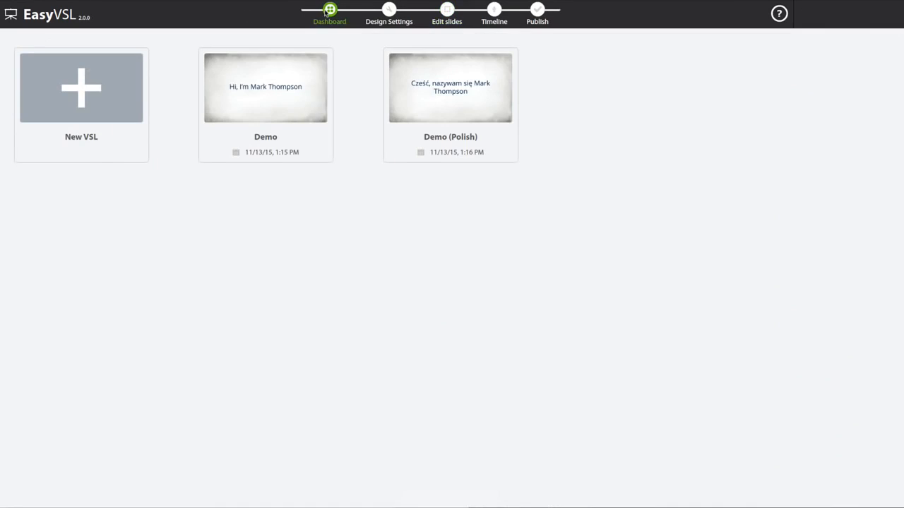
Open the list of available actions for the original Demo presentation
mouse_move(288, 89)
left_click(326, 61)
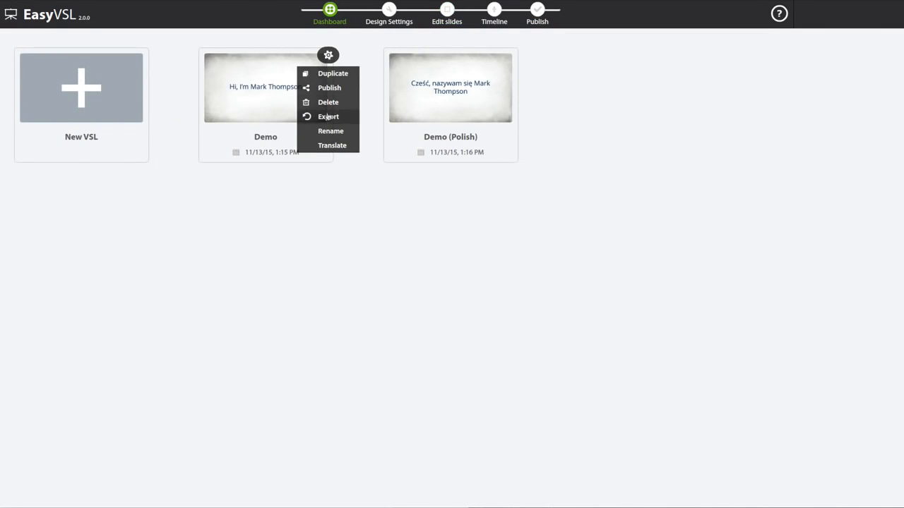